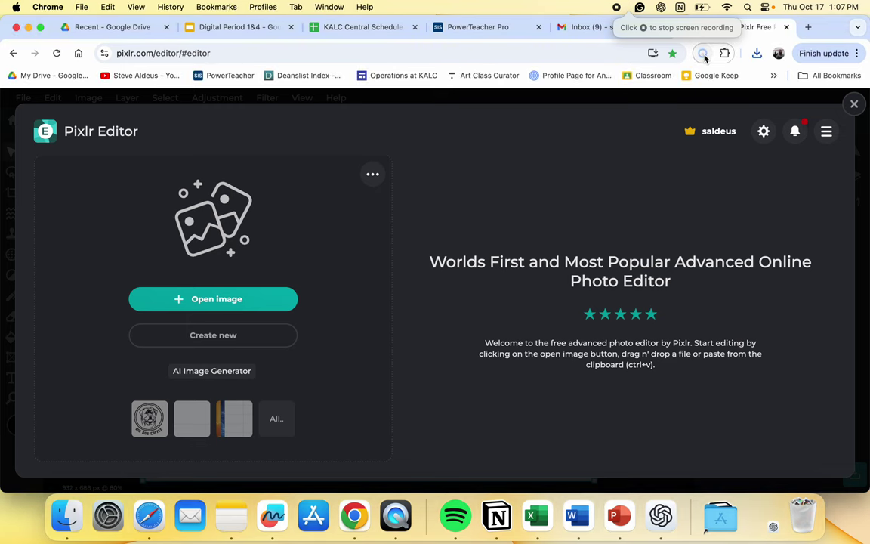
Bring up the Create new dialog with its preset sizes and default 1920 × 1080 Untitled document.
{"action": "left_click", "coordinate": [703, 54]}
{"action": "left_click", "coordinate": [495, 170]}
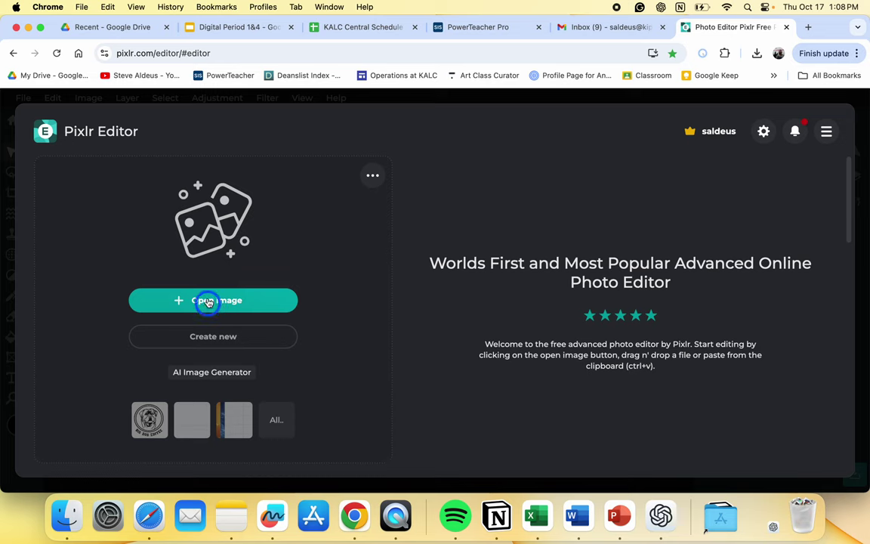
{"action": "scroll", "coordinate": [214, 302], "scroll_direction": "down", "scroll_amount": 2}
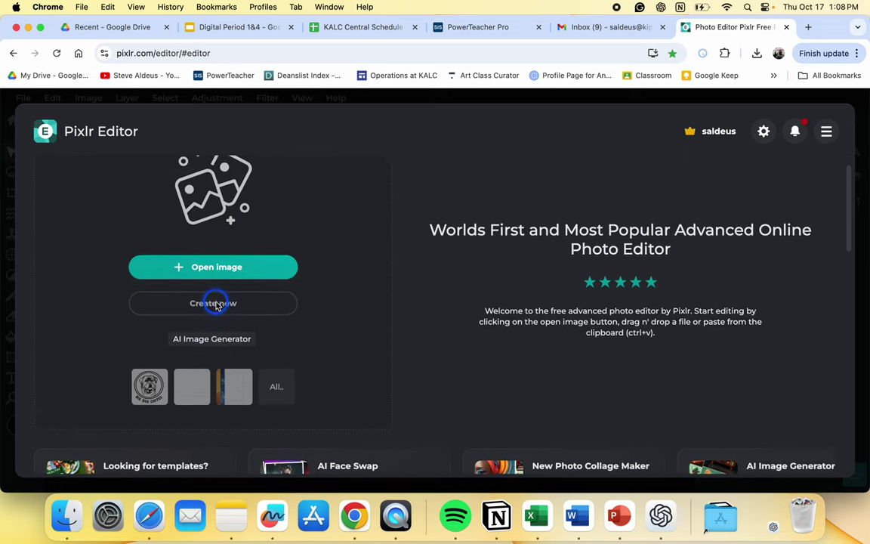
{"action": "scroll", "coordinate": [216, 304], "scroll_direction": "up", "scroll_amount": 1}
Create a Letter 8 x 11 in print canvas with background enabled, named logo.
{"action": "left_click", "coordinate": [202, 317]}
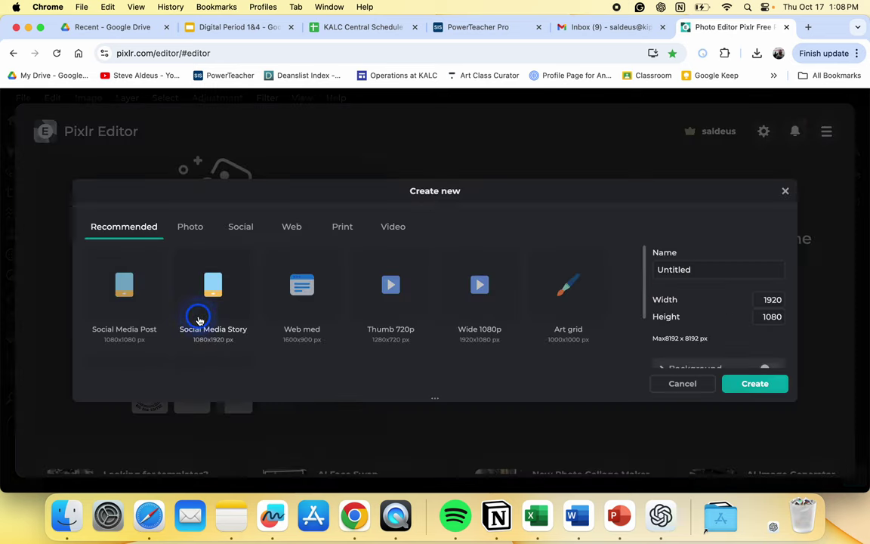
{"action": "left_click", "coordinate": [342, 227]}
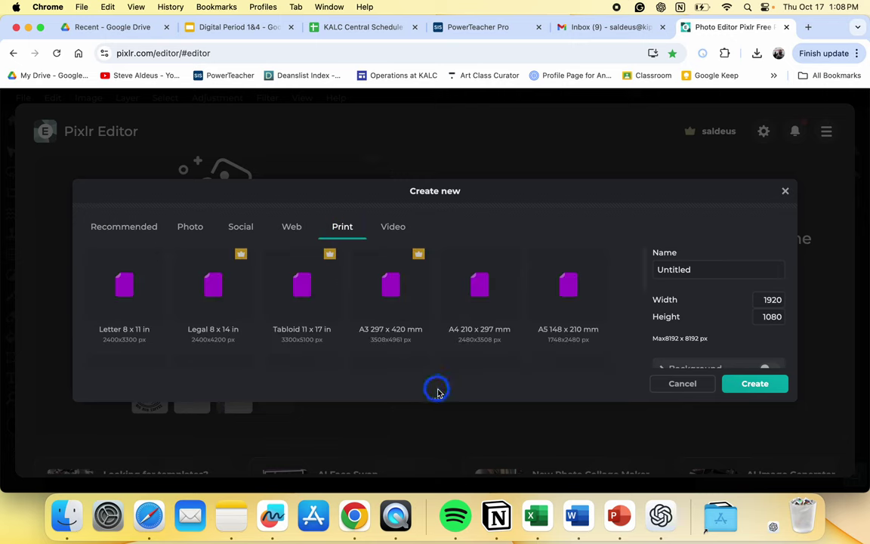
{"action": "left_click", "coordinate": [132, 302]}
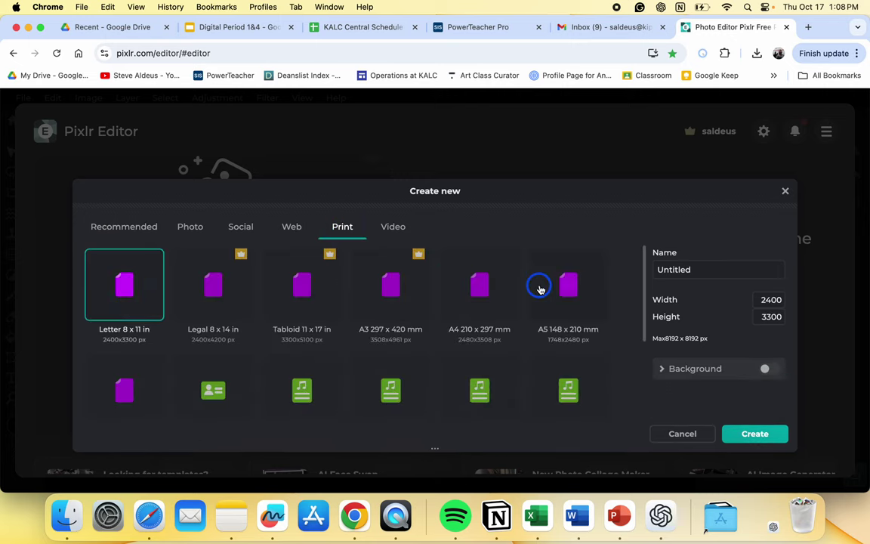
{"action": "left_click", "coordinate": [767, 370]}
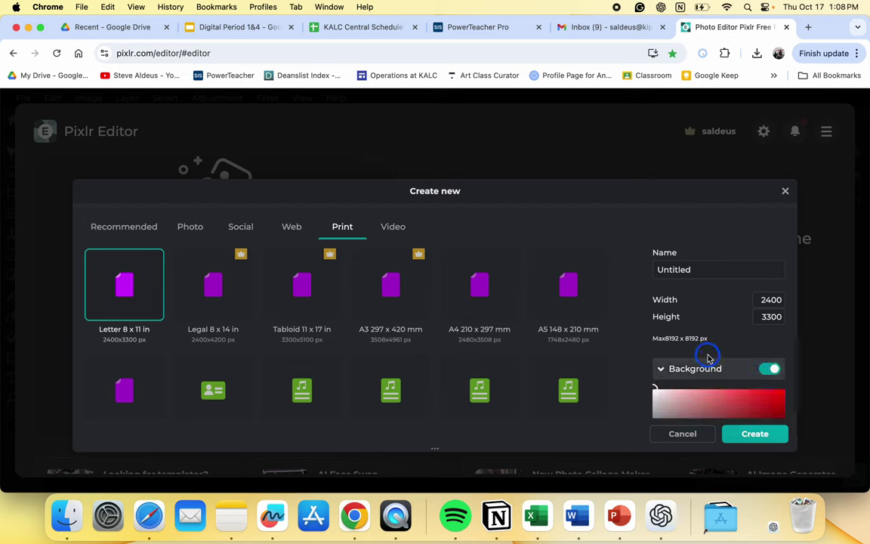
{"action": "double_click", "coordinate": [696, 270]}
{"action": "type", "text": "logo"}
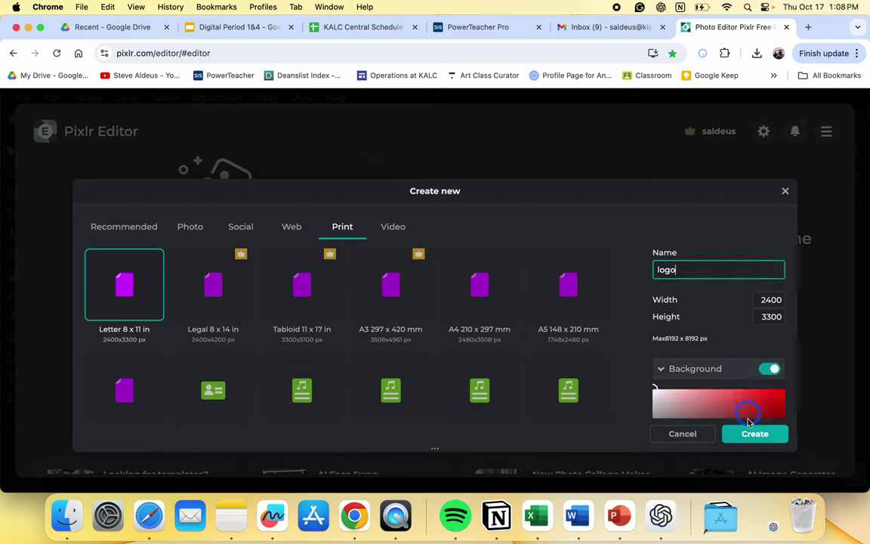
{"action": "left_click", "coordinate": [746, 435]}
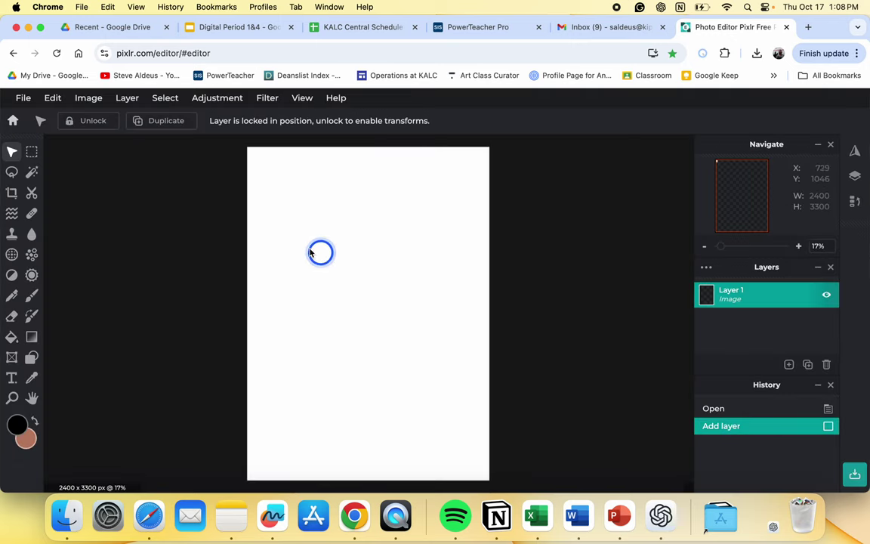
Unlock the background layer and rotate the canvas left into 3300 × 2400 landscape.
{"action": "left_click", "coordinate": [98, 125]}
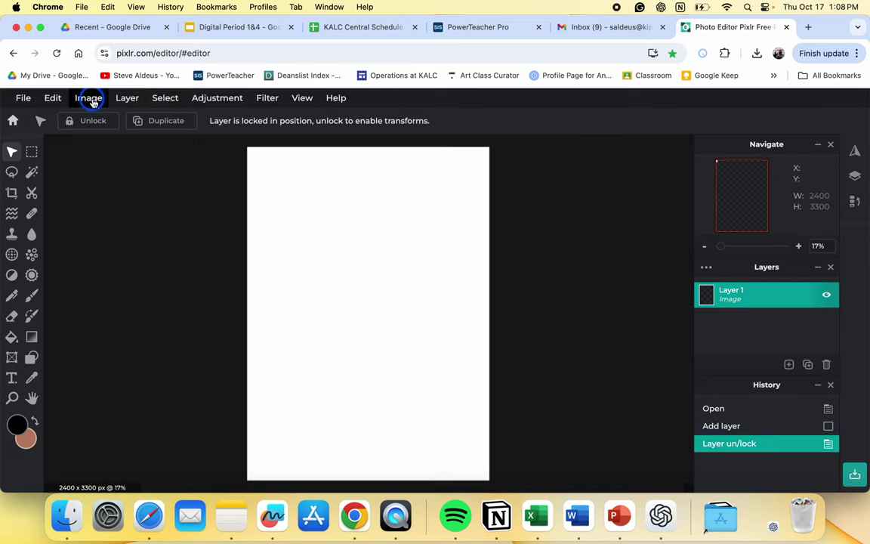
{"action": "left_click", "coordinate": [90, 98]}
{"action": "mouse_move", "coordinate": [111, 221]}
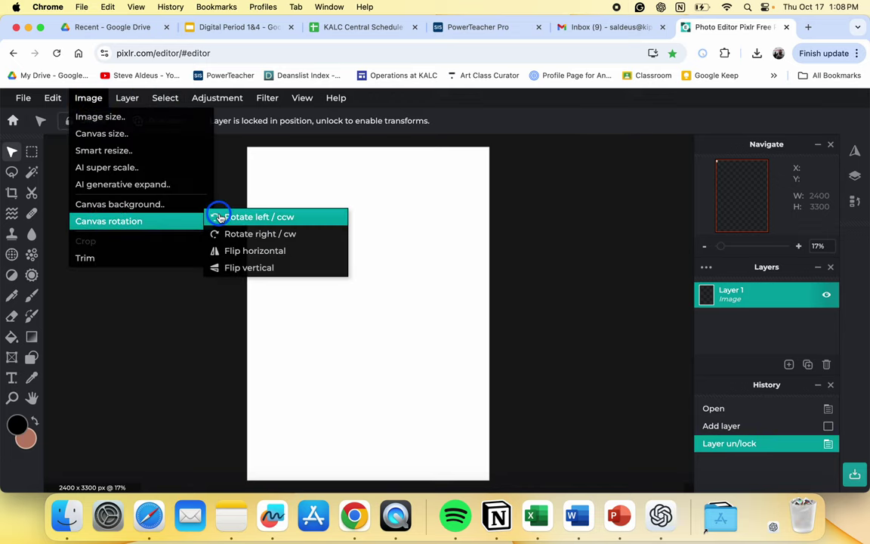
{"action": "left_click", "coordinate": [217, 216]}
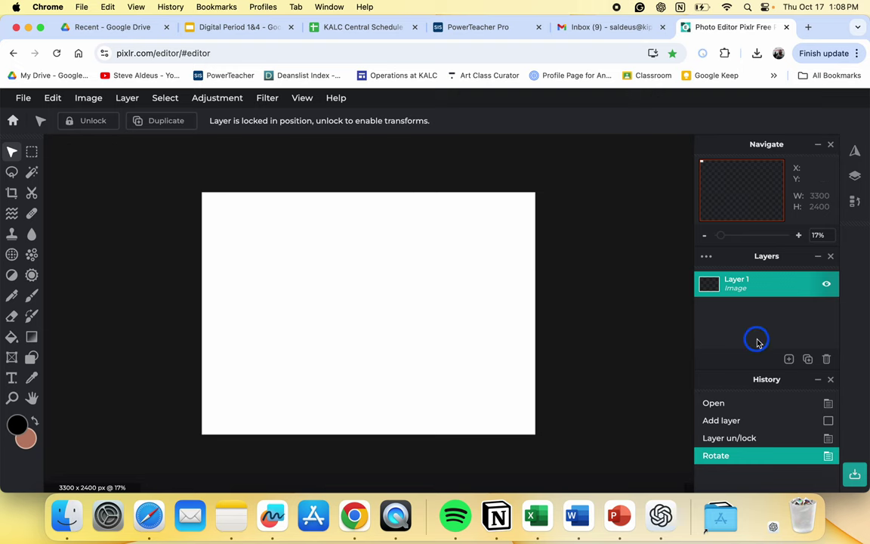
Add the Big Dog Coffee logo PNG from Downloads as a new image layer.
{"action": "left_click", "coordinate": [788, 359]}
{"action": "left_click", "coordinate": [765, 326]}
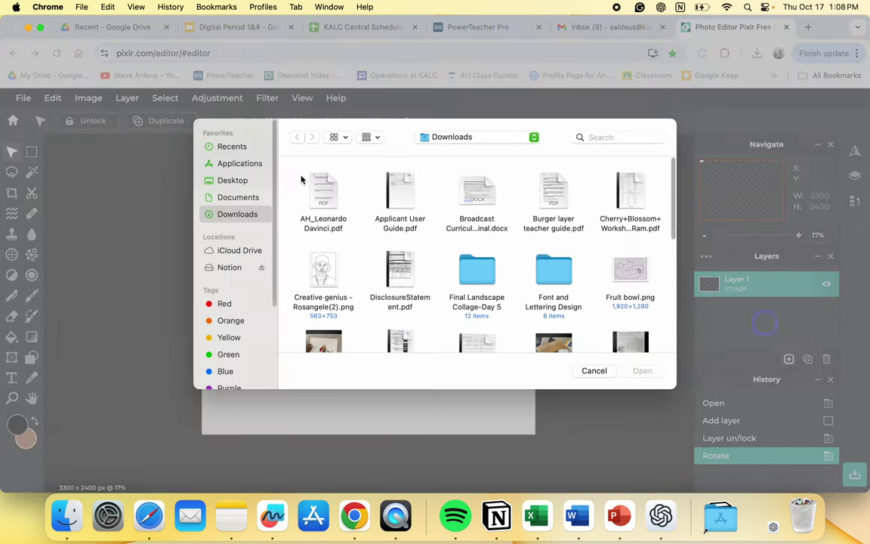
{"action": "scroll", "coordinate": [350, 273], "scroll_direction": "down", "scroll_amount": 5}
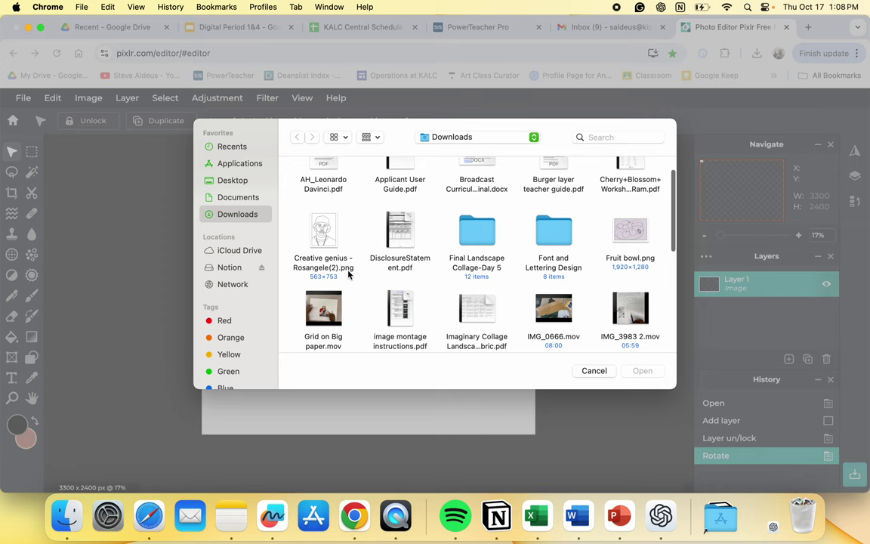
{"action": "left_click", "coordinate": [398, 292]}
{"action": "double_click", "coordinate": [398, 291]}
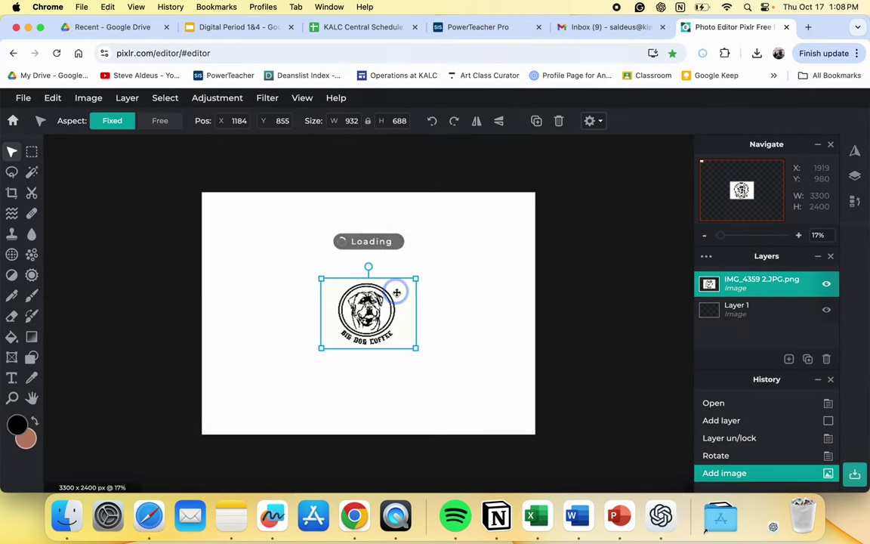
Enlarge the logo to 1745 × 1288 and place it in the top-left corner.
{"action": "left_click_drag", "start_coordinate": [413, 346], "coordinate": [462, 391]}
{"action": "left_click_drag", "start_coordinate": [393, 336], "coordinate": [278, 252]}
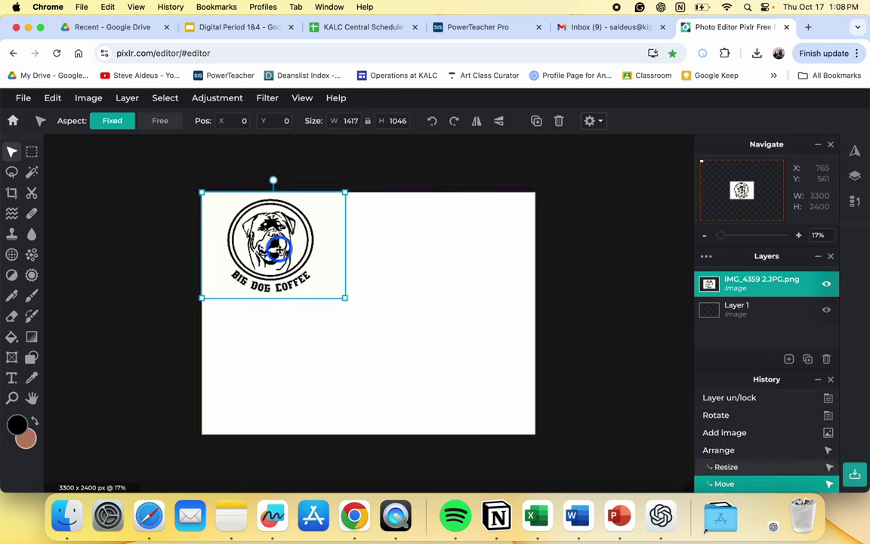
{"action": "left_click_drag", "start_coordinate": [345, 297], "coordinate": [382, 321]}
{"action": "left_click", "coordinate": [639, 319]}
Duplicate the logo and place the copy in the top-right position.
{"action": "left_click", "coordinate": [248, 272]}
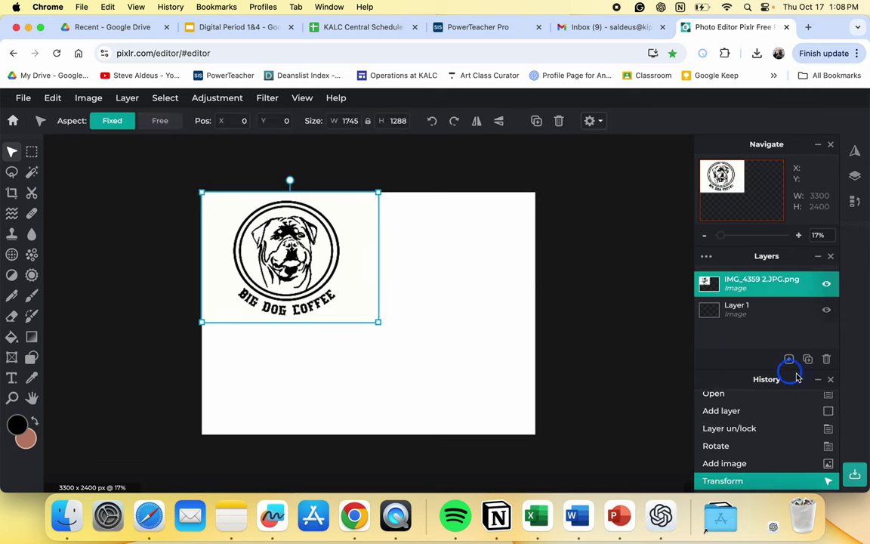
{"action": "left_click", "coordinate": [808, 359]}
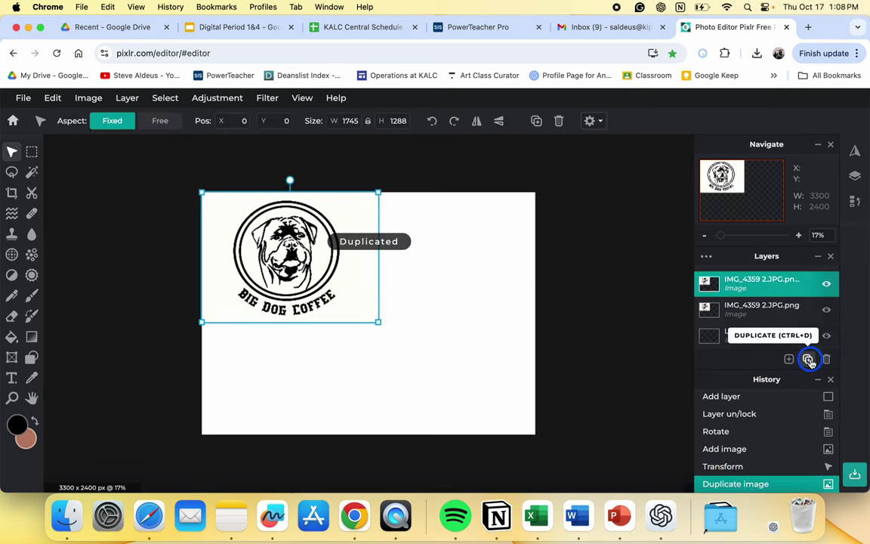
{"action": "left_click", "coordinate": [287, 275]}
{"action": "left_click_drag", "start_coordinate": [288, 278], "coordinate": [445, 278]}
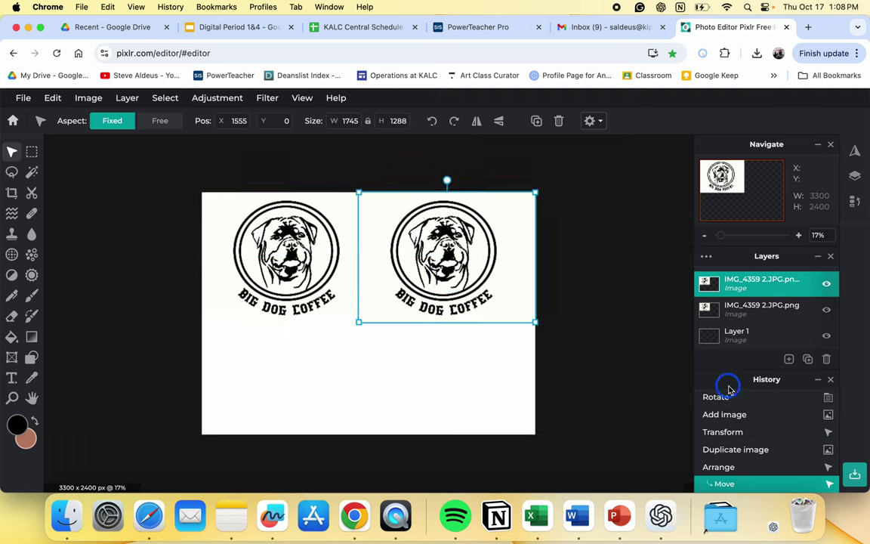
Add two more logo copies at bottom left and bottom right, adjusting layer order.
{"action": "left_click", "coordinate": [808, 359]}
{"action": "left_click_drag", "start_coordinate": [417, 242], "coordinate": [258, 364]}
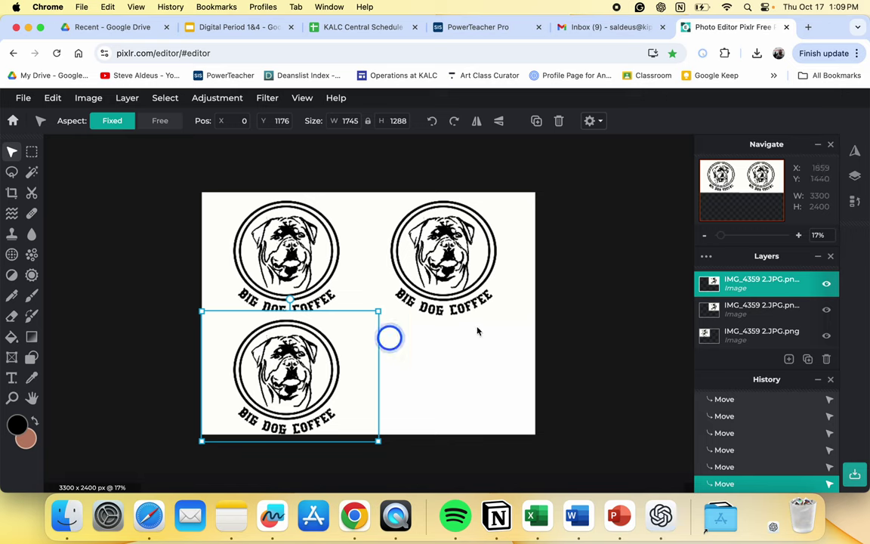
{"action": "left_click_drag", "start_coordinate": [726, 289], "coordinate": [726, 334]}
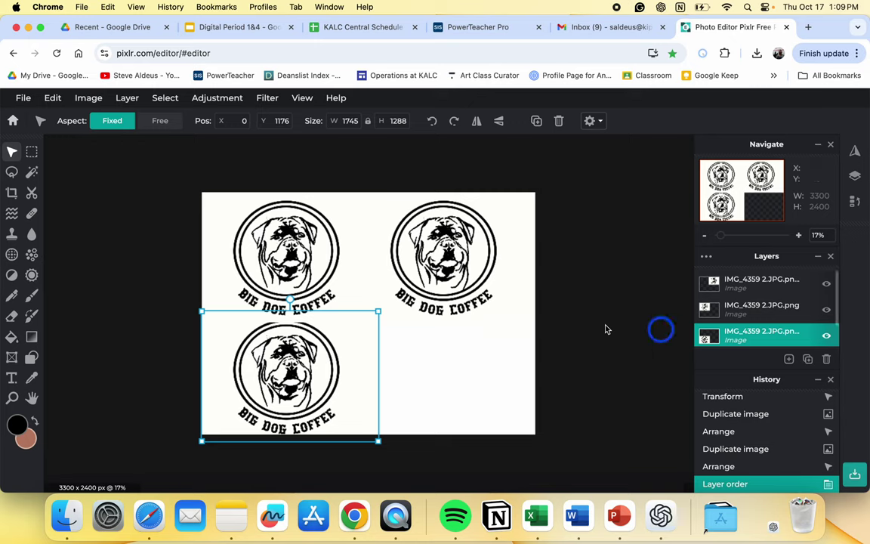
{"action": "left_click", "coordinate": [808, 359]}
{"action": "left_click_drag", "start_coordinate": [308, 353], "coordinate": [468, 354]}
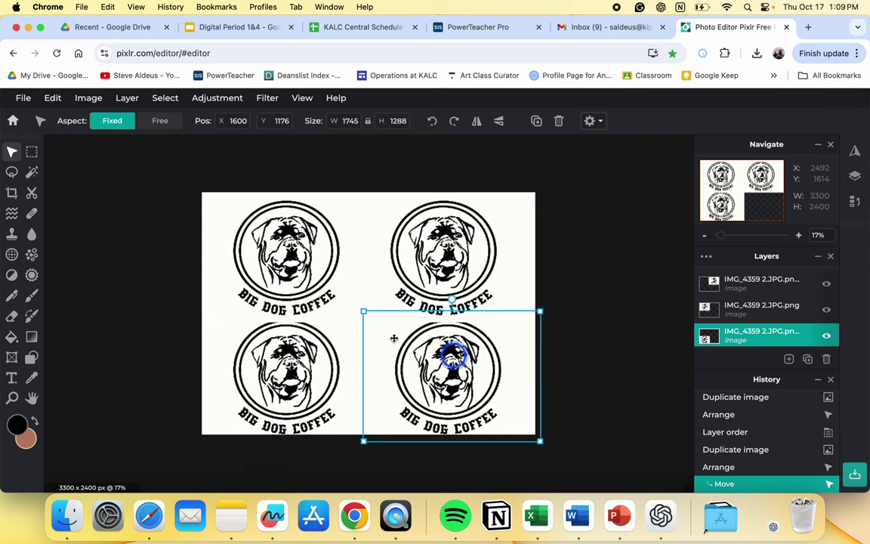
{"action": "left_click", "coordinate": [321, 278], "text": "shift"}
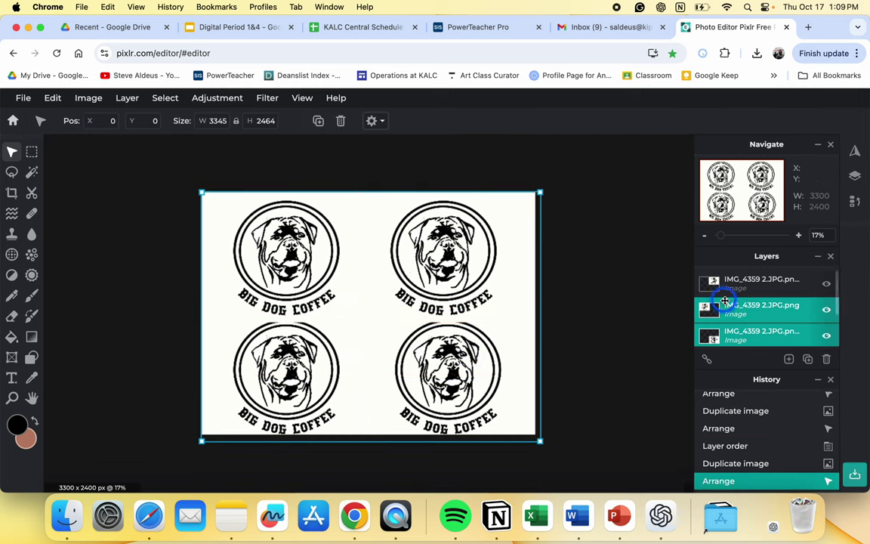
Select all four logo layers and scale them down together to 1431 × 1056.
{"action": "left_click", "coordinate": [818, 379]}
{"action": "left_click", "coordinate": [766, 364], "text": "shift"}
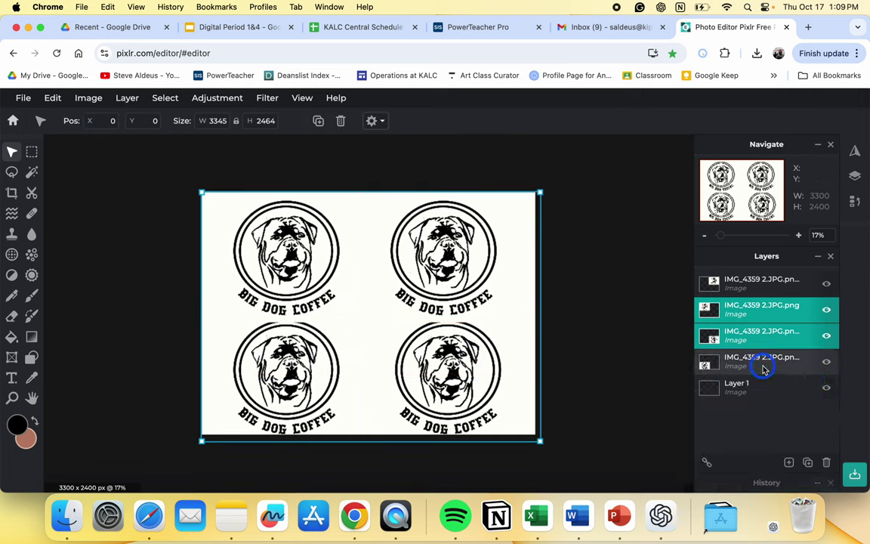
{"action": "left_click", "coordinate": [756, 291], "text": "shift"}
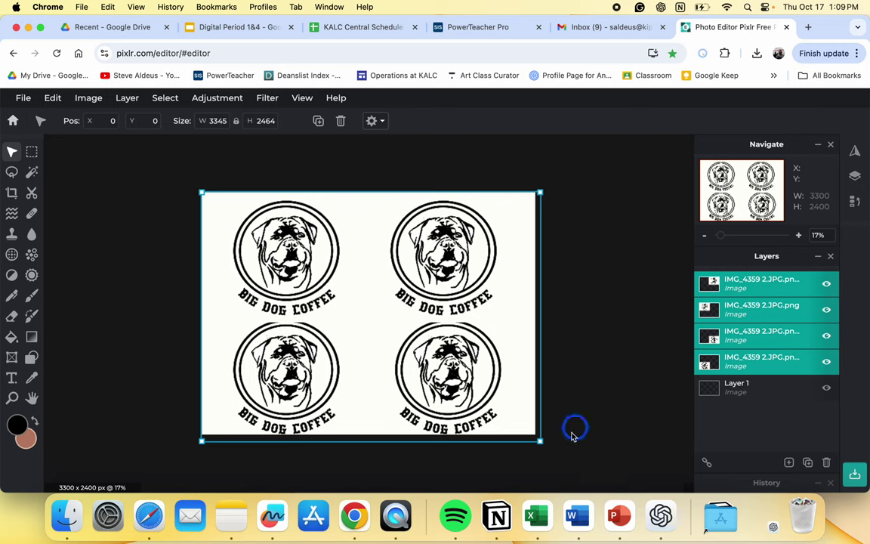
{"action": "left_click_drag", "start_coordinate": [541, 438], "coordinate": [481, 382]}
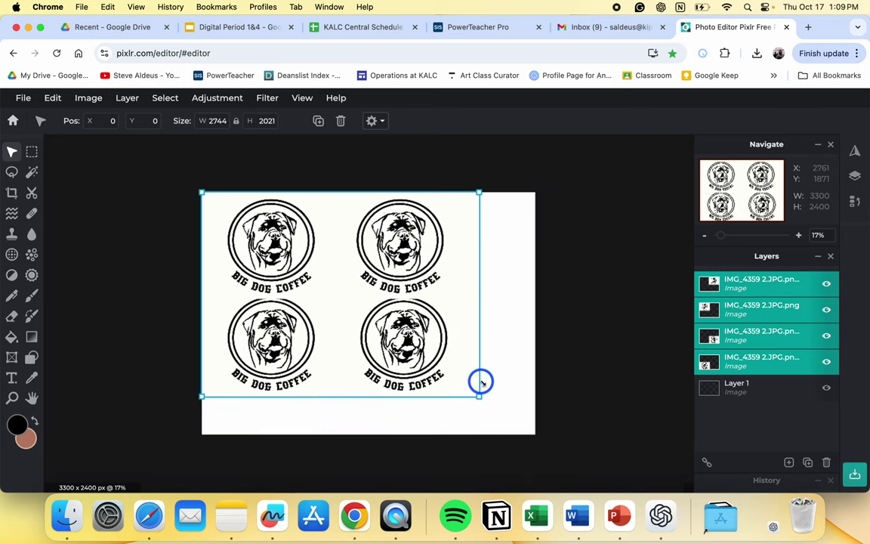
{"action": "left_click", "coordinate": [581, 359]}
Reposition each logo so the four sit evenly spaced with margins, one per quarter.
{"action": "left_click_drag", "start_coordinate": [446, 350], "coordinate": [482, 370]}
{"action": "left_click_drag", "start_coordinate": [301, 340], "coordinate": [321, 367]}
{"action": "left_click_drag", "start_coordinate": [401, 248], "coordinate": [453, 255]}
{"action": "left_click_drag", "start_coordinate": [305, 240], "coordinate": [318, 255]}
{"action": "left_click", "coordinate": [133, 258]}
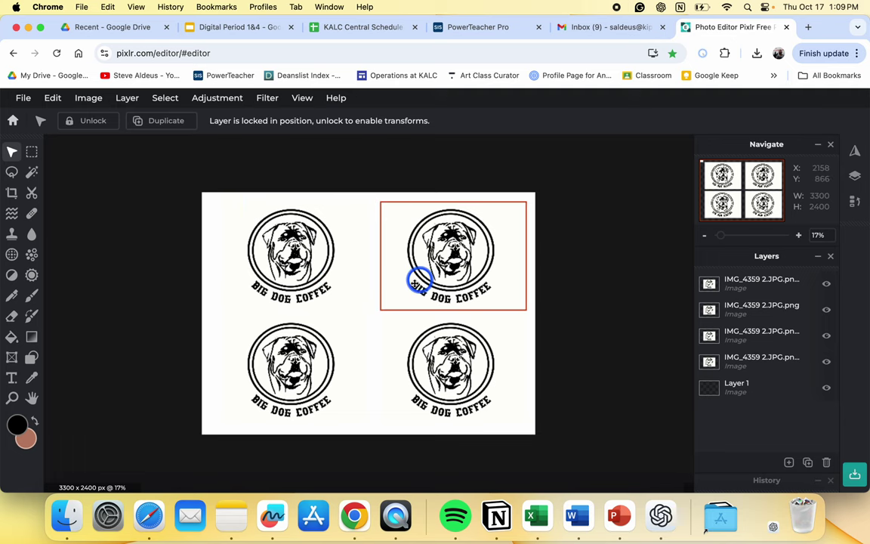
Rename the top-right logo layer to logo 2 and the top-left one to logo 1.
{"action": "left_click", "coordinate": [762, 289]}
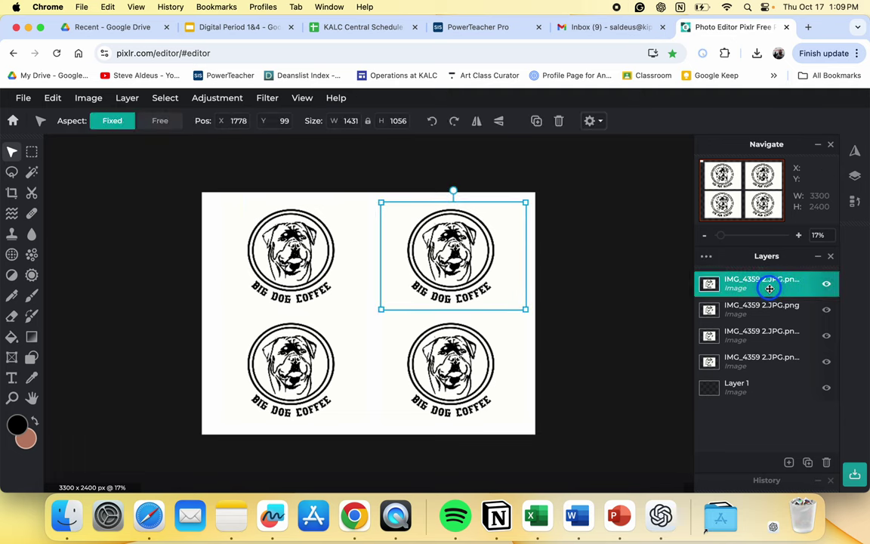
{"action": "left_click", "coordinate": [769, 289]}
{"action": "triple_click", "coordinate": [648, 304]}
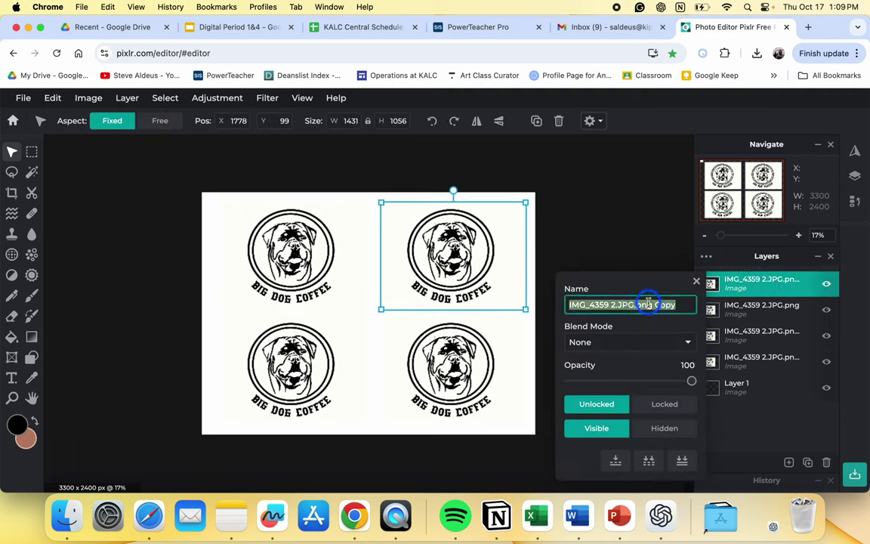
{"action": "type", "text": "logo 2"}
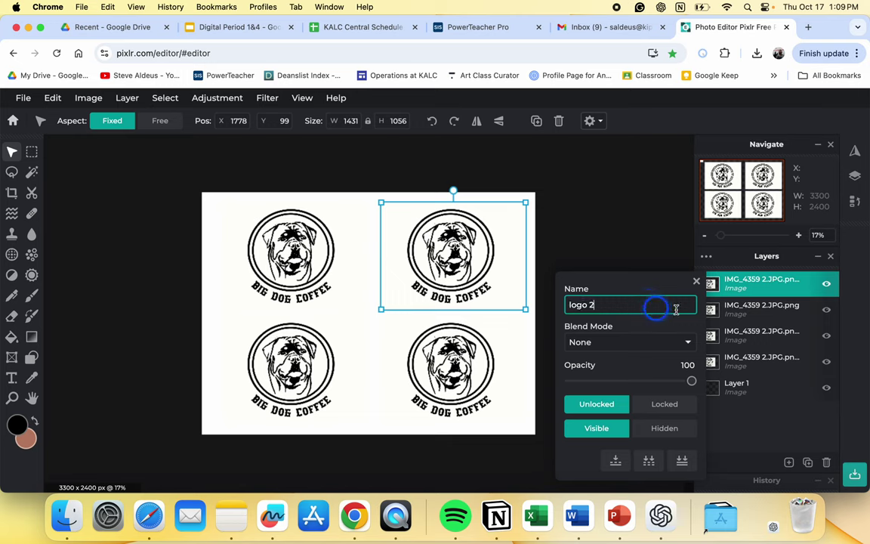
{"action": "key", "text": "Return"}
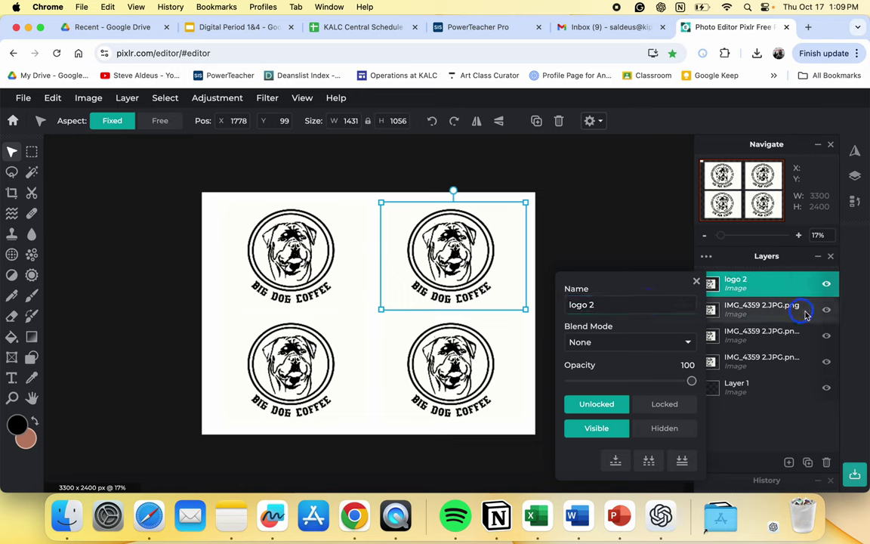
{"action": "left_click", "coordinate": [771, 306]}
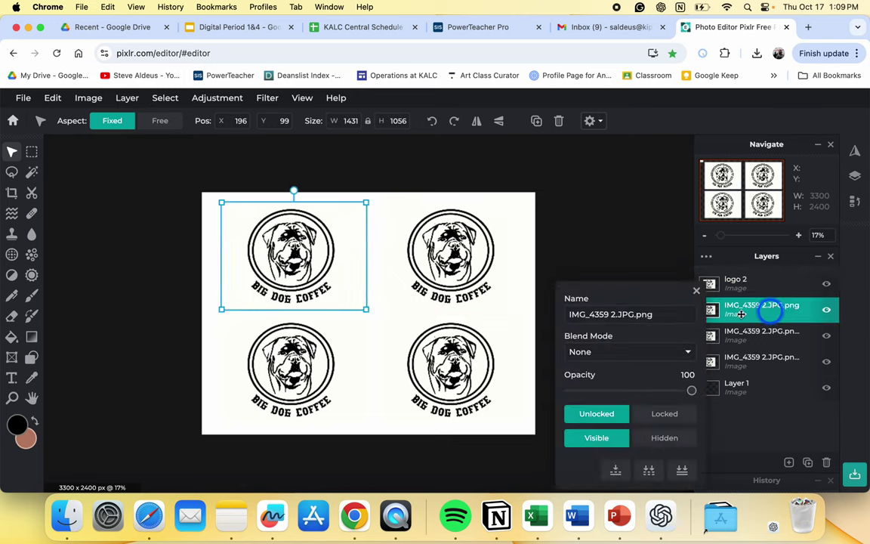
{"action": "left_click", "coordinate": [658, 318]}
{"action": "type", "text": "logo"}
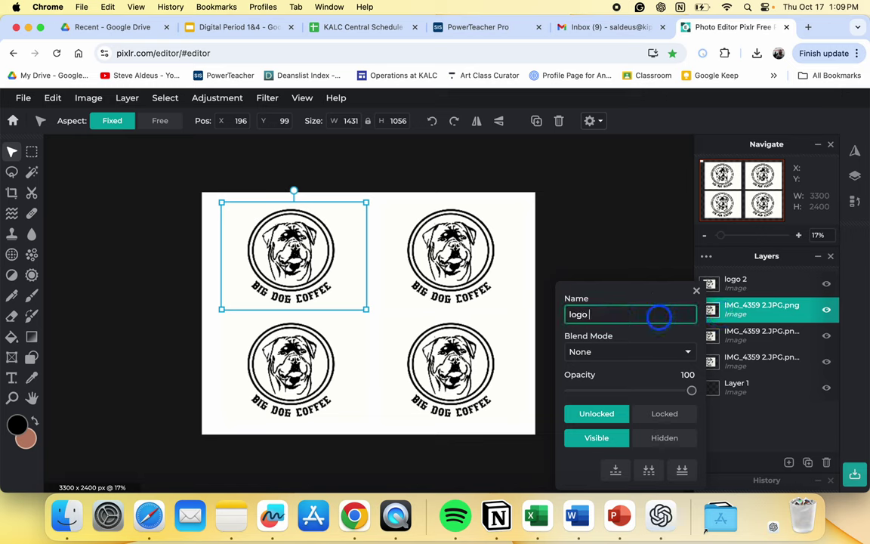
{"action": "type", "text": " 1"}
{"action": "left_click", "coordinate": [697, 291]}
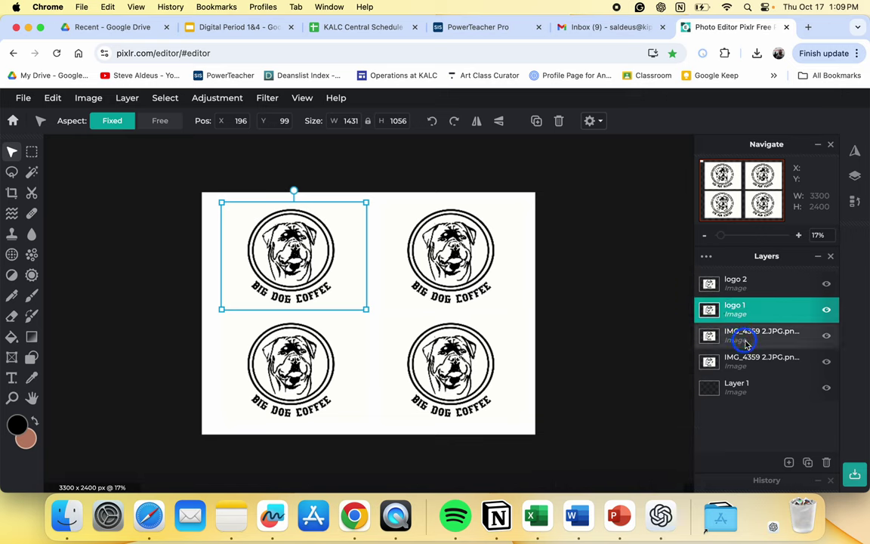
Rename the bottom layers logo 4 and logo 3, then stack logo 1 through logo 4 in order.
{"action": "left_click", "coordinate": [789, 338]}
{"action": "left_click", "coordinate": [790, 339]}
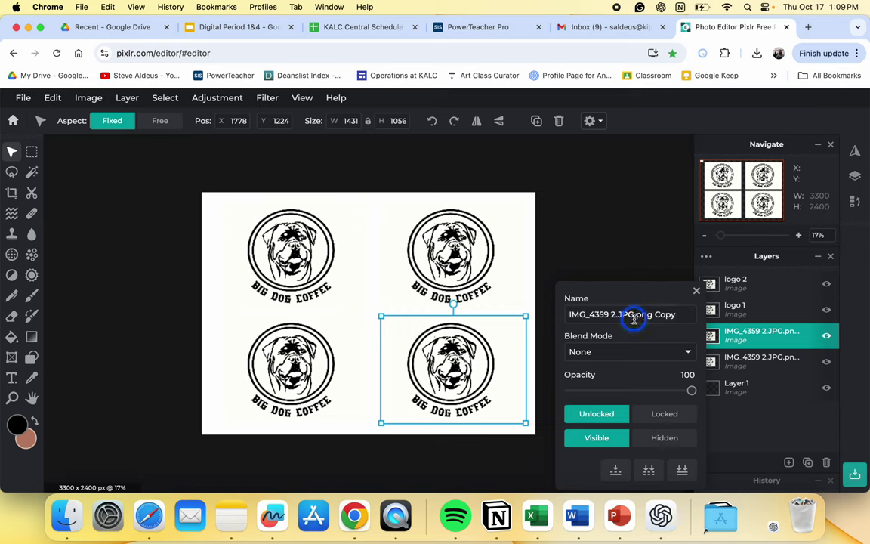
{"action": "left_click", "coordinate": [634, 318]}
{"action": "type", "text": "logo 4"}
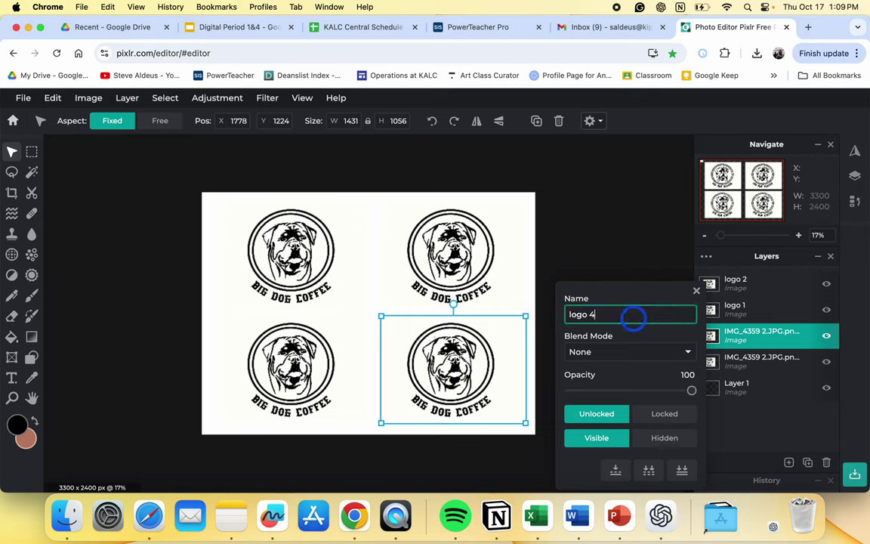
{"action": "left_click", "coordinate": [762, 367]}
{"action": "left_click", "coordinate": [754, 369]}
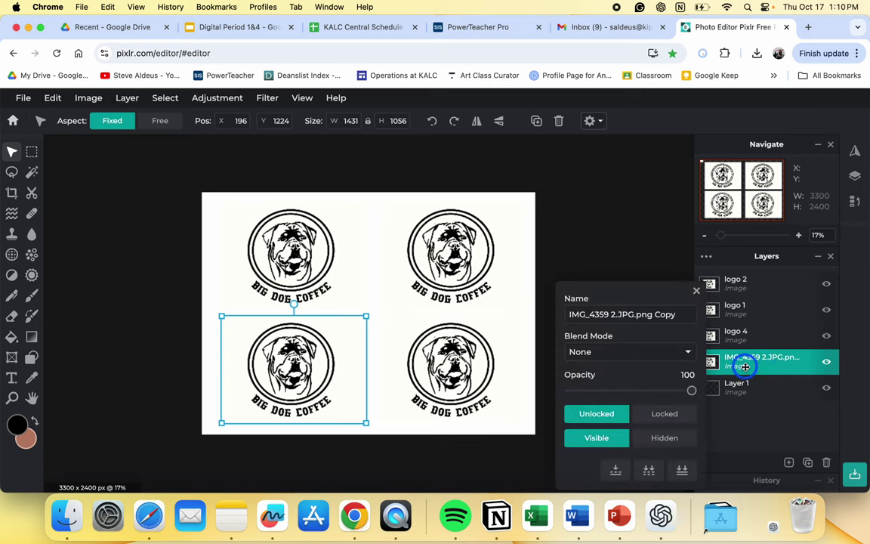
{"action": "triple_click", "coordinate": [672, 317]}
{"action": "type", "text": "logo 3"}
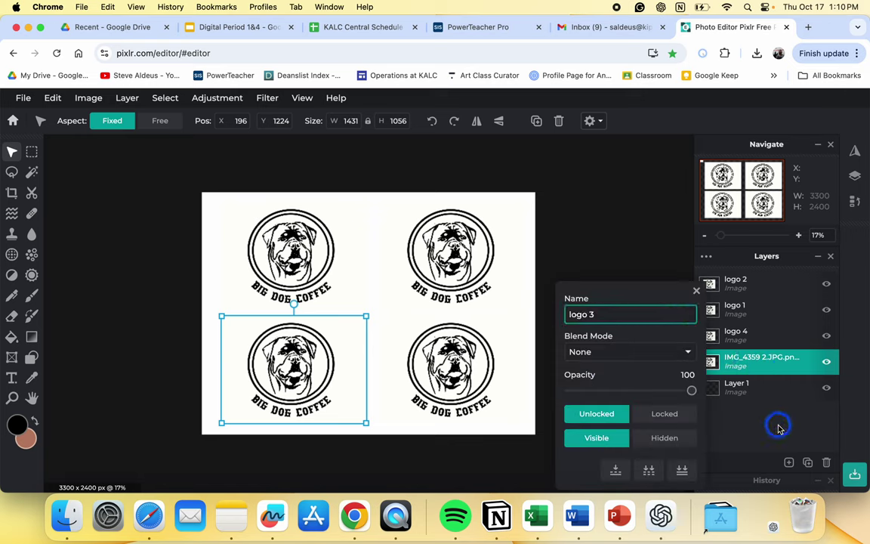
{"action": "left_click", "coordinate": [778, 428]}
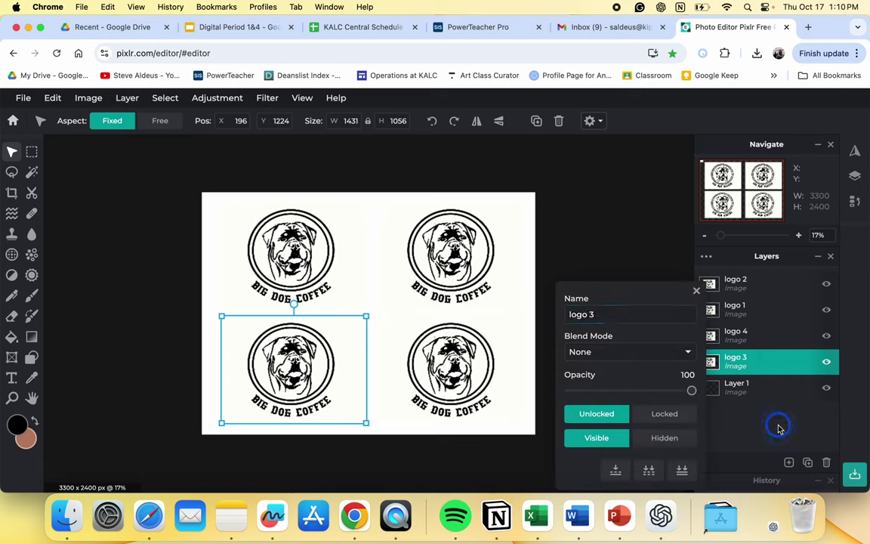
{"action": "left_click_drag", "start_coordinate": [757, 308], "coordinate": [754, 281]}
{"action": "left_click_drag", "start_coordinate": [750, 334], "coordinate": [744, 355]}
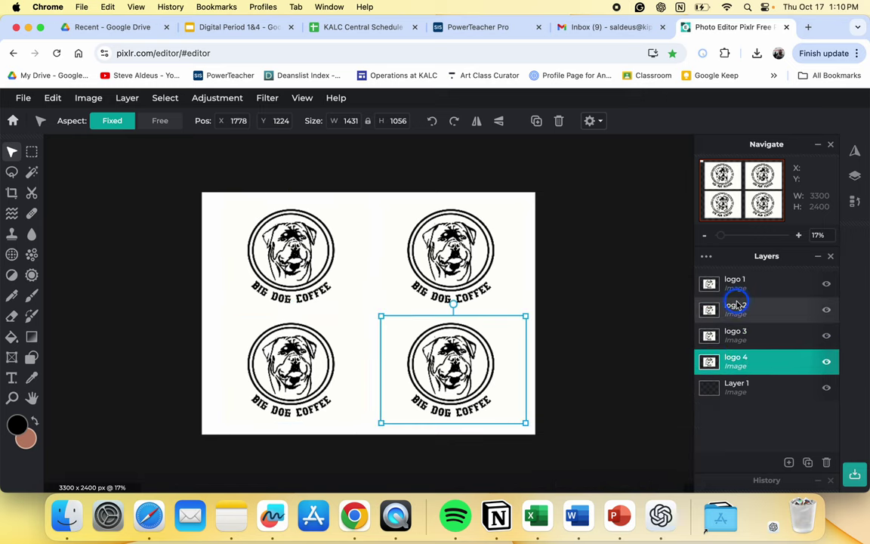
On layer logo 1, make salmon active and paint-bucket fill the top-left logo's circle.
{"action": "left_click", "coordinate": [765, 276]}
{"action": "left_click", "coordinate": [281, 240]}
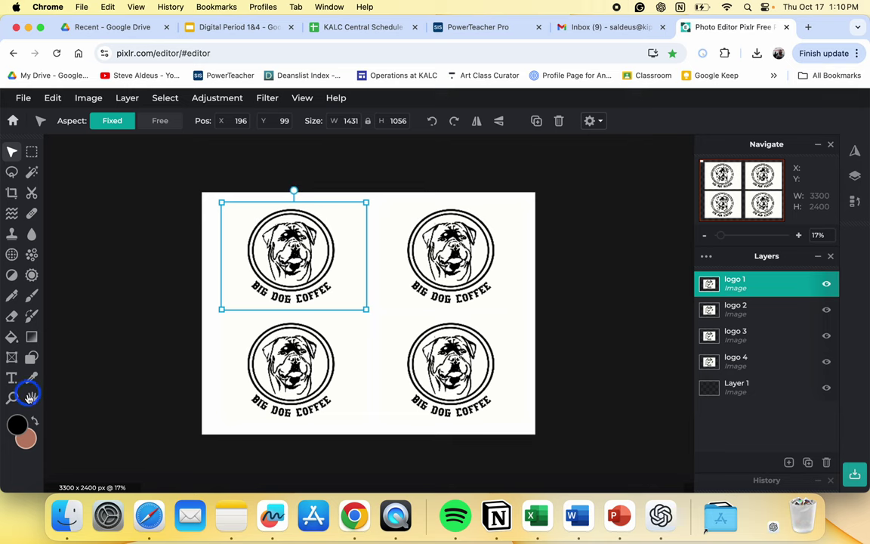
{"action": "left_click", "coordinate": [34, 421]}
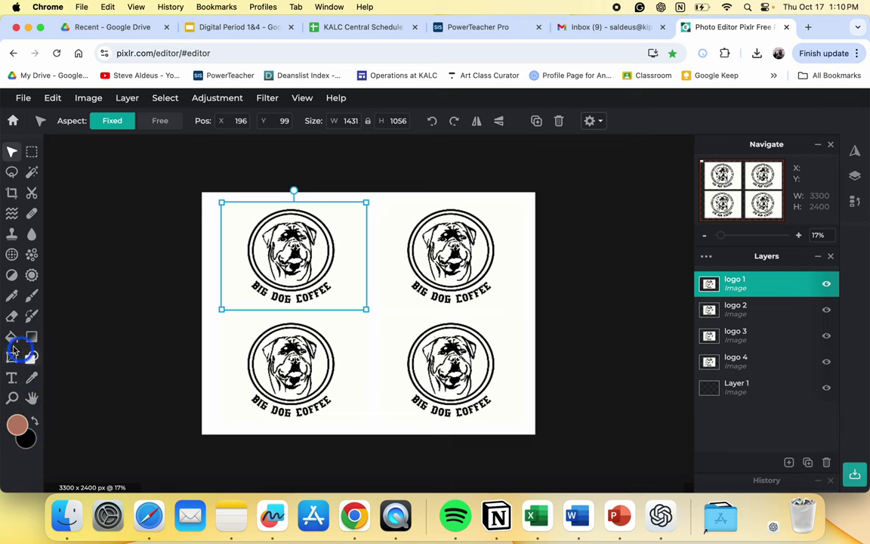
{"action": "left_click", "coordinate": [10, 338]}
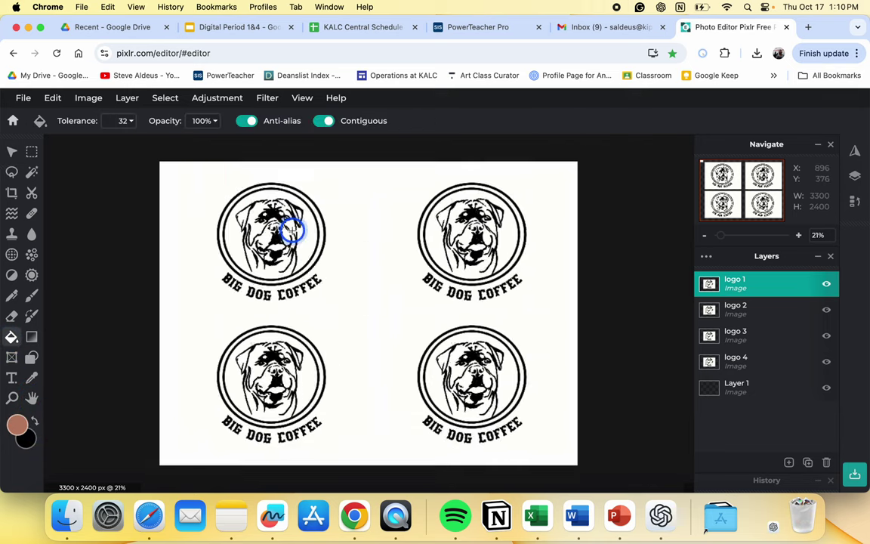
{"action": "scroll", "coordinate": [291, 228], "scroll_direction": "up", "scroll_amount": 3}
{"action": "left_click", "coordinate": [290, 214]}
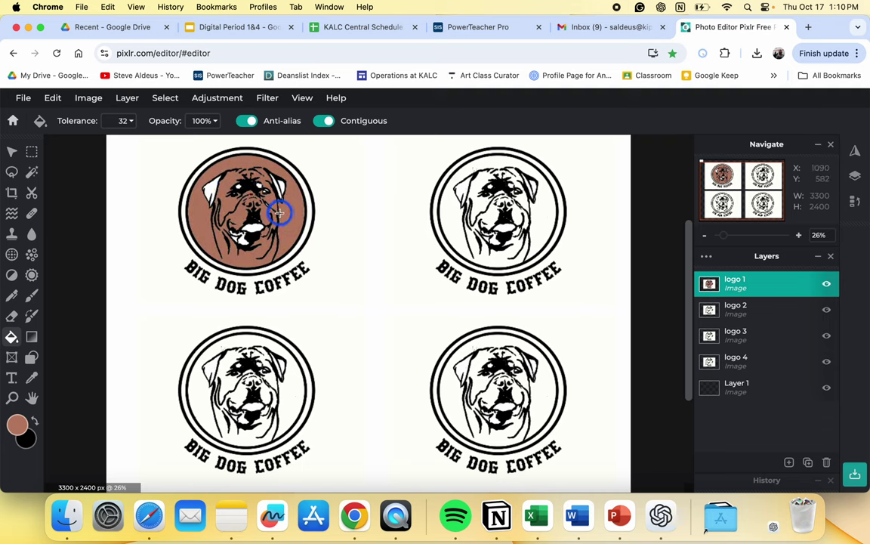
Undo the salmon fills and wand-select the white area inside the top-left logo's ring.
{"action": "key", "text": "super+z"}
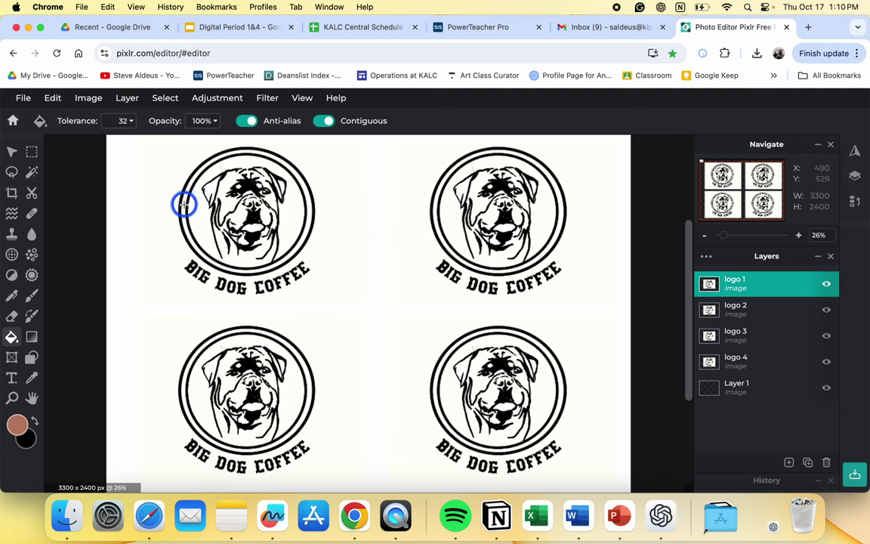
{"action": "left_click", "coordinate": [184, 204]}
{"action": "key", "text": "super+z"}
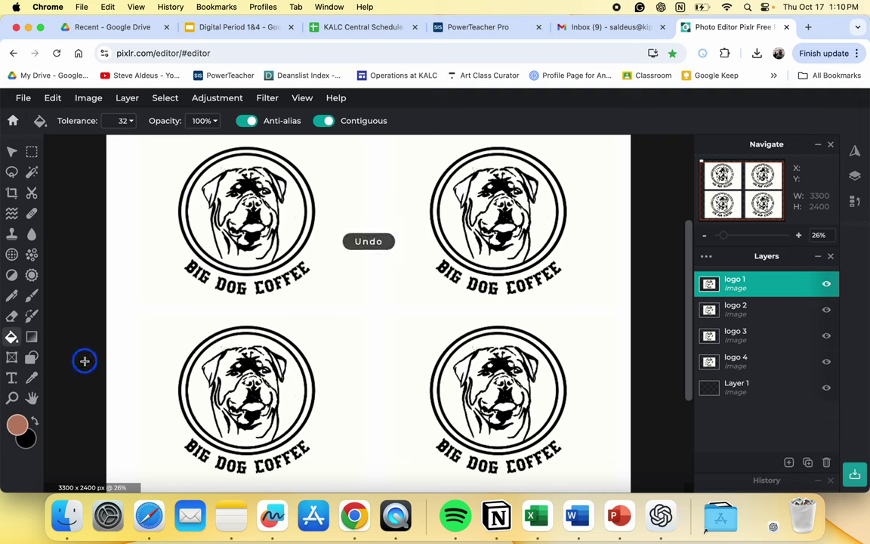
{"action": "left_click", "coordinate": [30, 173]}
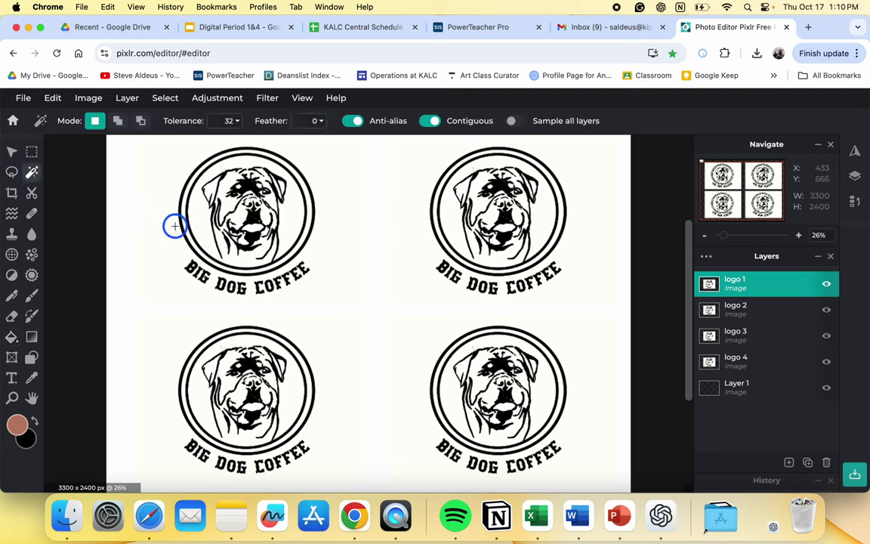
{"action": "left_click", "coordinate": [199, 231]}
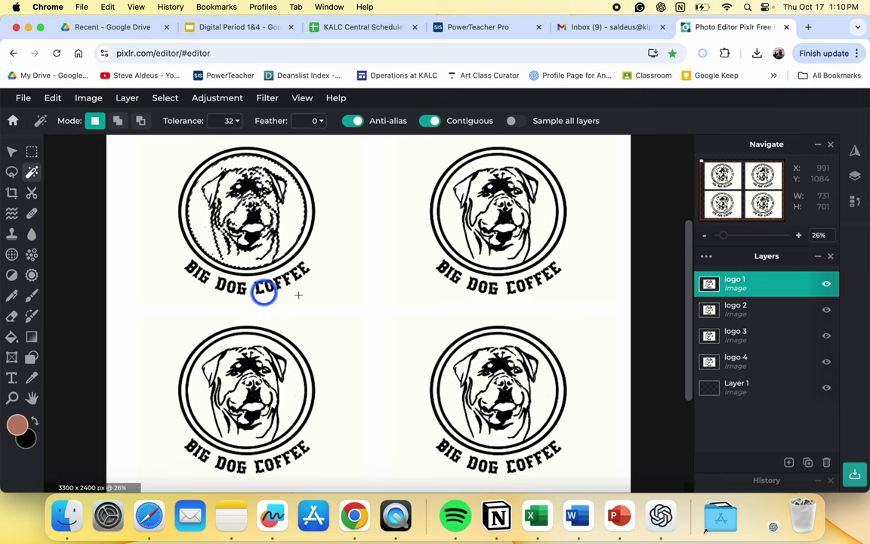
Paint a soft brown fade inside the selection with a softer brush enlarged to 370, then deselect.
{"action": "left_click", "coordinate": [32, 296]}
{"action": "left_click", "coordinate": [95, 120]}
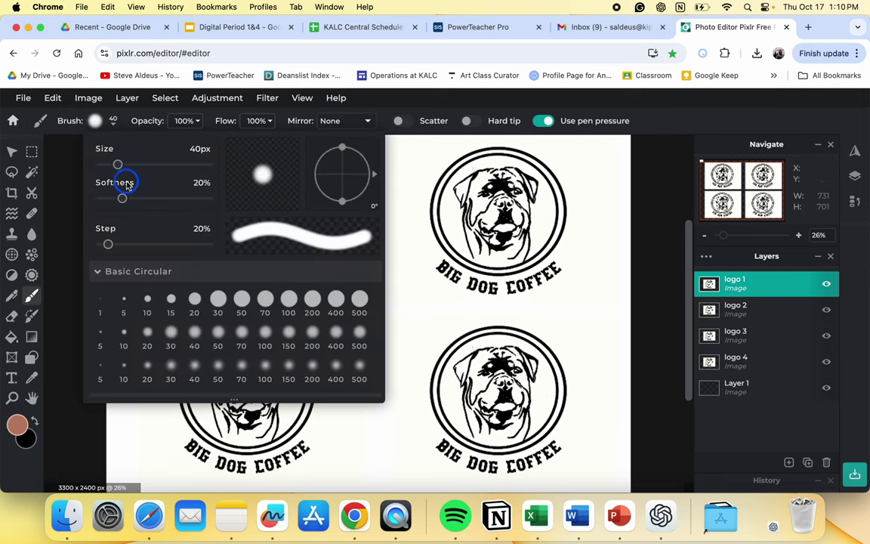
{"action": "left_click", "coordinate": [151, 198]}
{"action": "left_click", "coordinate": [406, 245]}
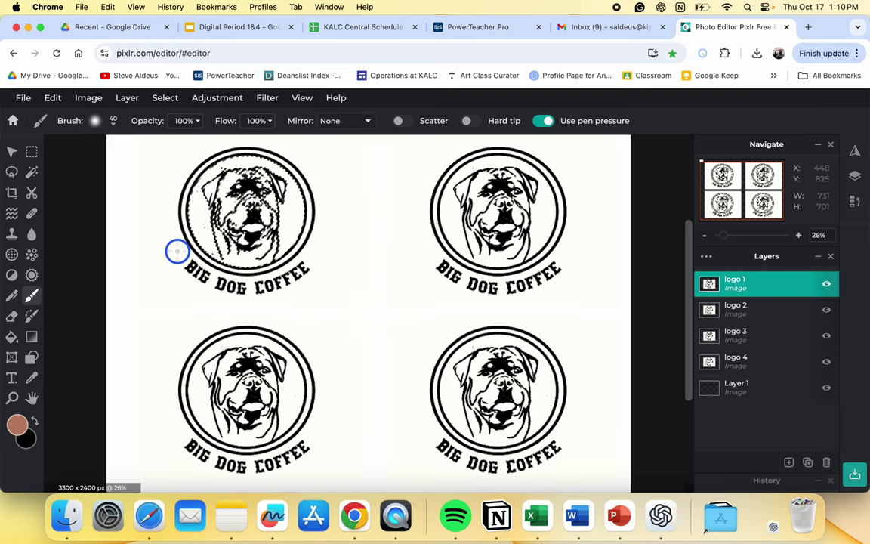
{"action": "left_click_drag", "start_coordinate": [177, 248], "coordinate": [188, 243]}
{"action": "key", "text": "bracketright"}
{"action": "key", "text": "bracketright"}
{"action": "key", "text": "bracketright"}
{"action": "key", "text": "bracketright"}
{"action": "key", "text": "bracketright"}
{"action": "key", "text": "bracketright"}
{"action": "key", "text": "bracketright"}
{"action": "key", "text": "bracketright"}
{"action": "key", "text": "bracketright"}
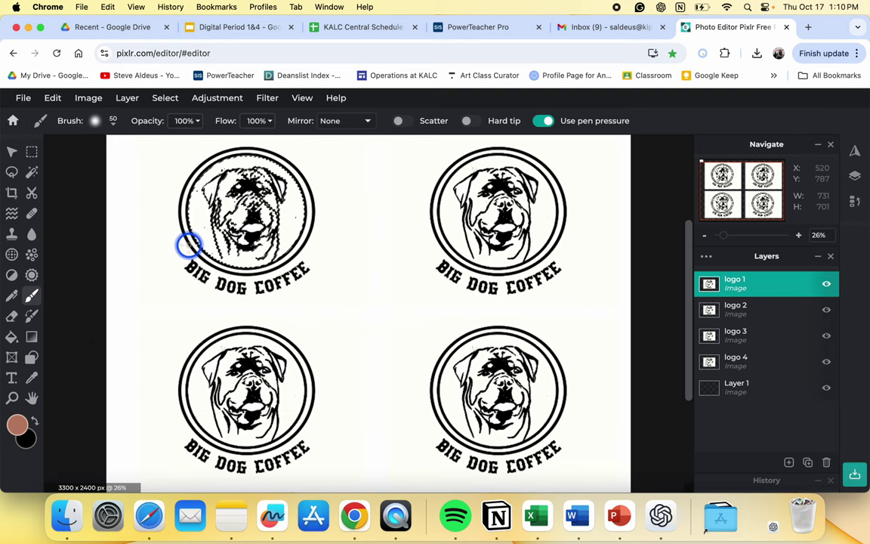
{"action": "key", "text": "bracketright"}
{"action": "key", "text": "bracketright"}
{"action": "key", "text": "bracketright"}
{"action": "key", "text": "bracketright"}
{"action": "key", "text": "bracketright"}
{"action": "key", "text": "bracketright"}
{"action": "key", "text": "bracketright"}
{"action": "key", "text": "bracketright"}
{"action": "key", "text": "bracketright"}
{"action": "key", "text": "bracketright"}
{"action": "key", "text": "bracketright"}
{"action": "key", "text": "bracketright"}
{"action": "key", "text": "bracketright"}
{"action": "key", "text": "bracketright"}
{"action": "key", "text": "bracketright"}
{"action": "key", "text": "bracketright"}
{"action": "key", "text": "bracketright"}
{"action": "key", "text": "bracketright"}
{"action": "key", "text": "bracketright"}
{"action": "key", "text": "bracketright"}
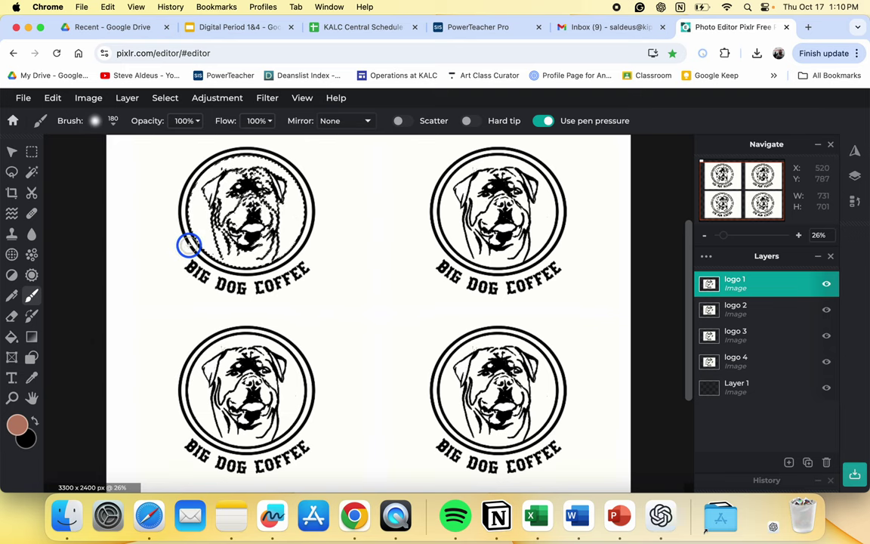
{"action": "key", "text": "bracketright"}
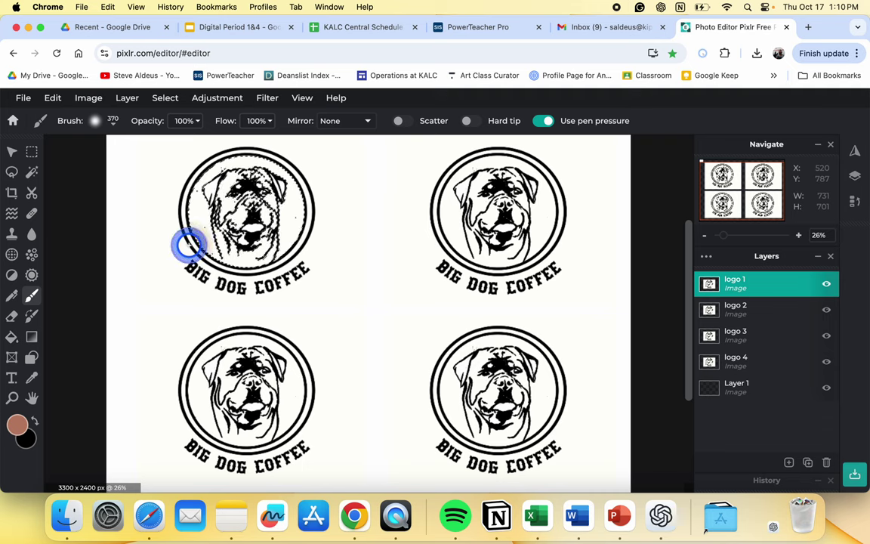
{"action": "mouse_move", "coordinate": [187, 243]}
{"action": "left_mouse_down"}
{"action": "mouse_move", "coordinate": [181, 197]}
{"action": "mouse_move", "coordinate": [184, 245]}
{"action": "mouse_move", "coordinate": [215, 278]}
{"action": "mouse_move", "coordinate": [163, 201]}
{"action": "mouse_move", "coordinate": [210, 146]}
{"action": "mouse_move", "coordinate": [188, 175]}
{"action": "mouse_move", "coordinate": [218, 147]}
{"action": "mouse_move", "coordinate": [250, 142]}
{"action": "mouse_move", "coordinate": [286, 166]}
{"action": "mouse_move", "coordinate": [307, 193]}
{"action": "mouse_move", "coordinate": [306, 240]}
{"action": "mouse_move", "coordinate": [291, 265]}
{"action": "mouse_move", "coordinate": [306, 197]}
{"action": "mouse_move", "coordinate": [264, 304]}
{"action": "left_mouse_up"}
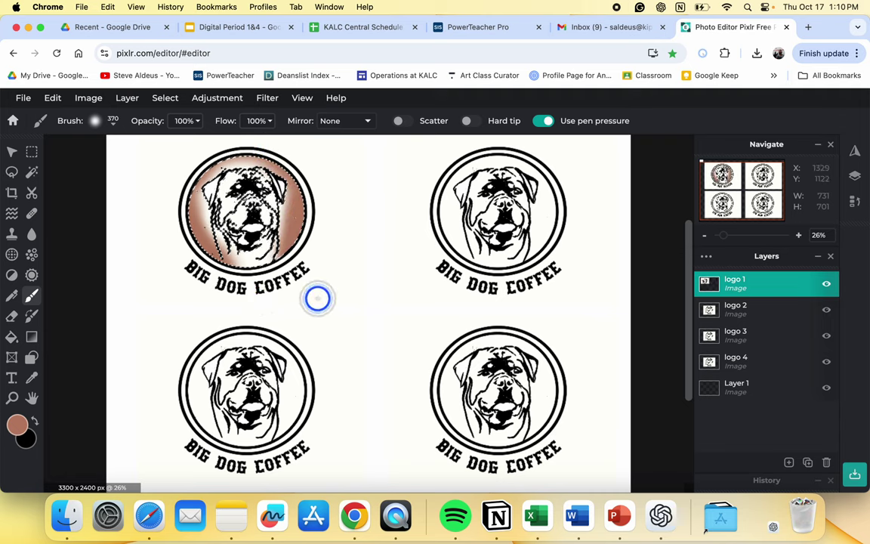
{"action": "key", "text": "super+d"}
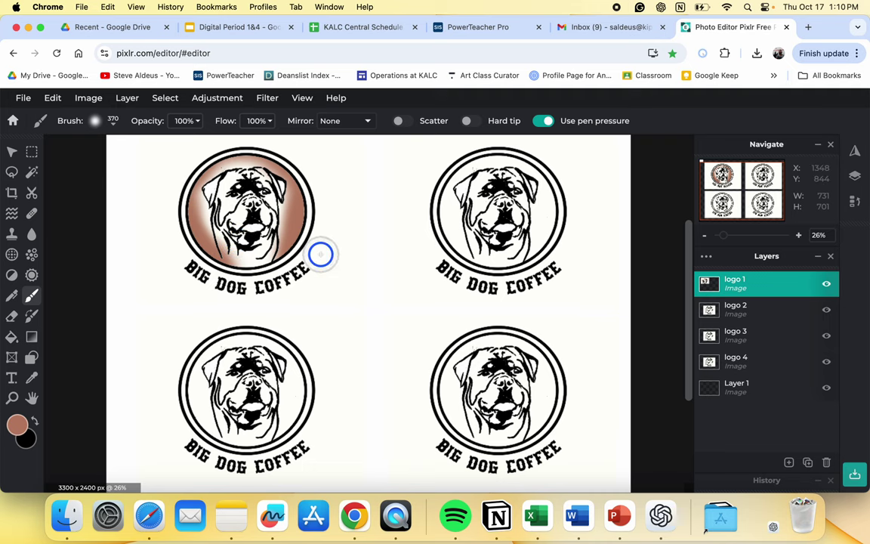
Try a brown gradient on logo 2's wand-selected outer ring, then undo the gradient and selection.
{"action": "left_click", "coordinate": [738, 306]}
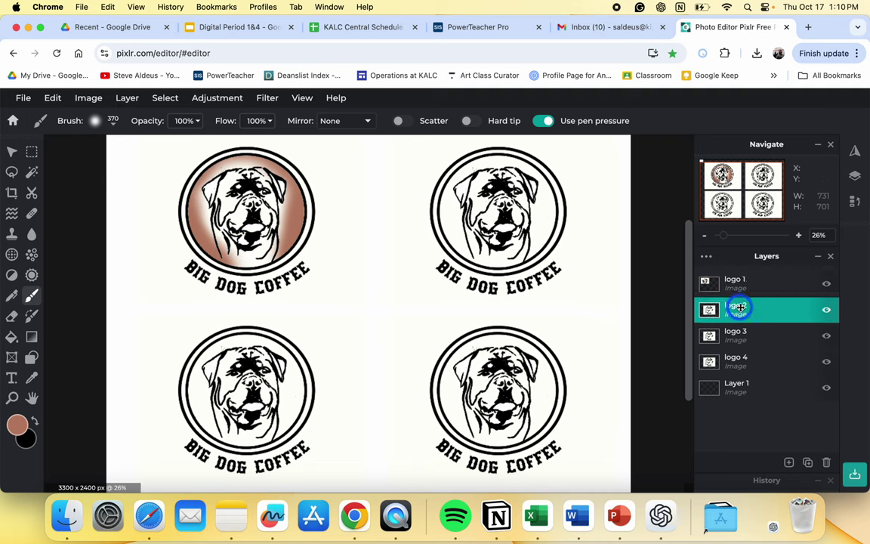
{"action": "left_click", "coordinate": [30, 173]}
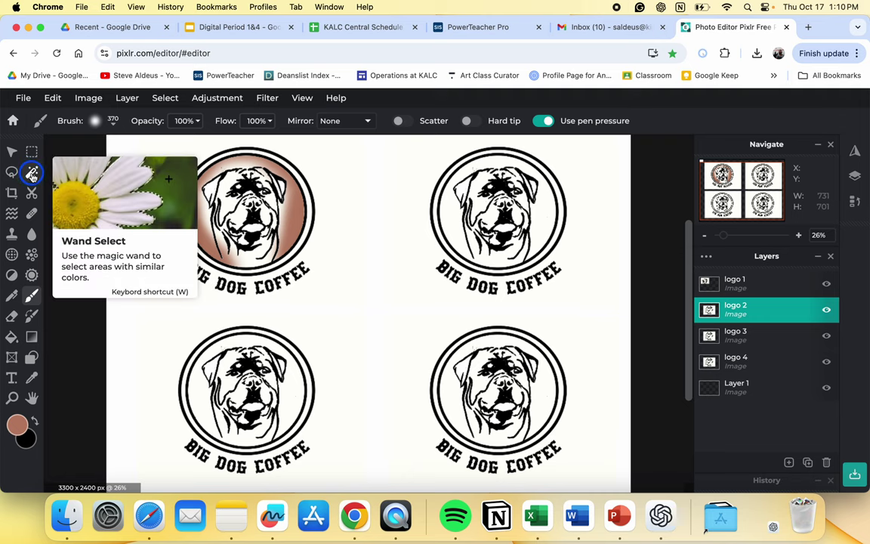
{"action": "left_click", "coordinate": [543, 166]}
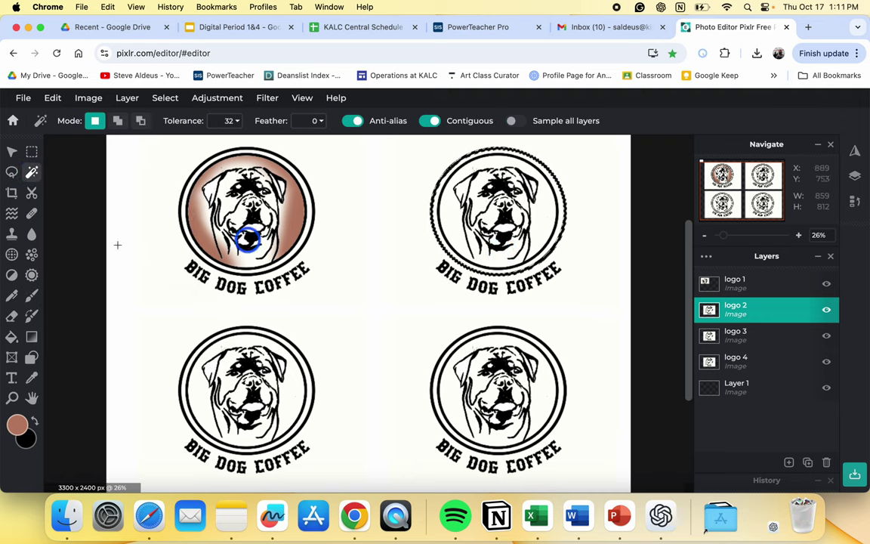
{"action": "left_click", "coordinate": [31, 339]}
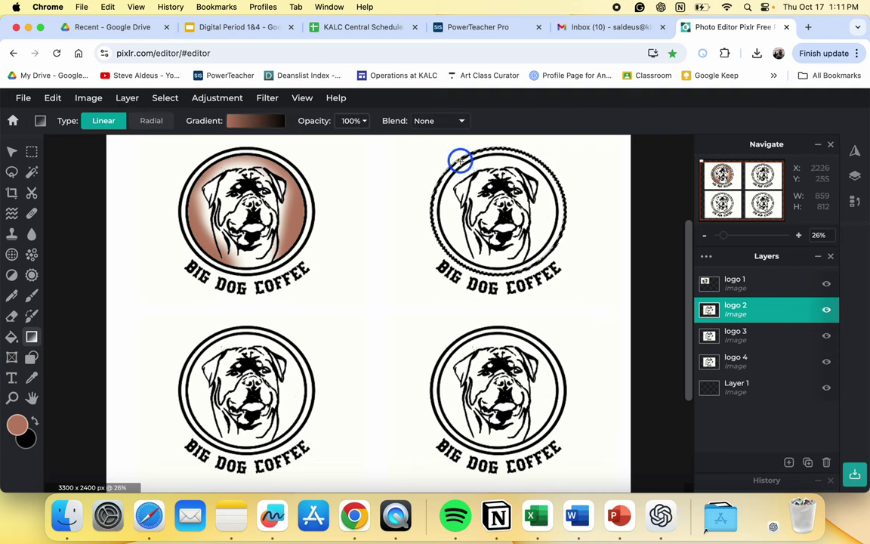
{"action": "left_click_drag", "start_coordinate": [459, 163], "coordinate": [538, 262]}
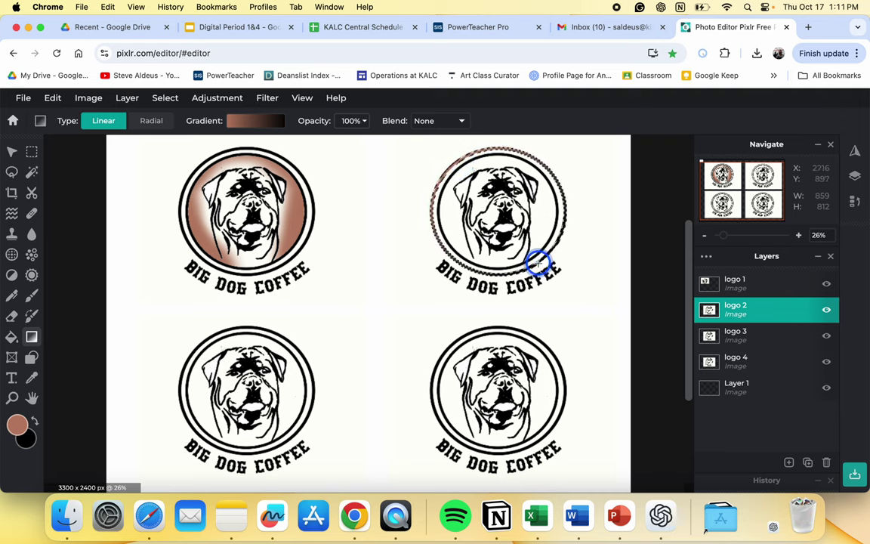
{"action": "key", "text": "super+z"}
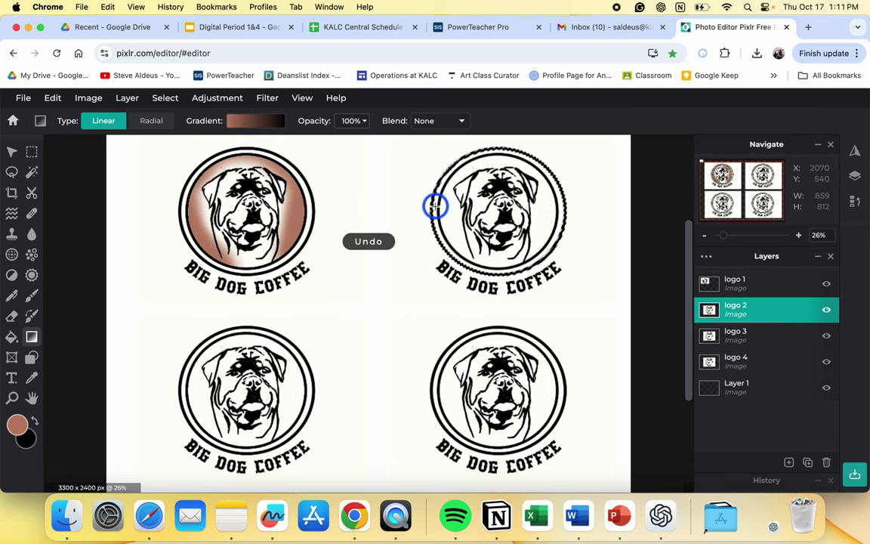
{"action": "key", "text": "super+z"}
Wand-select the top-right logo's outer ring and fill it with a brown gradient dragged upward.
{"action": "left_click", "coordinate": [32, 175]}
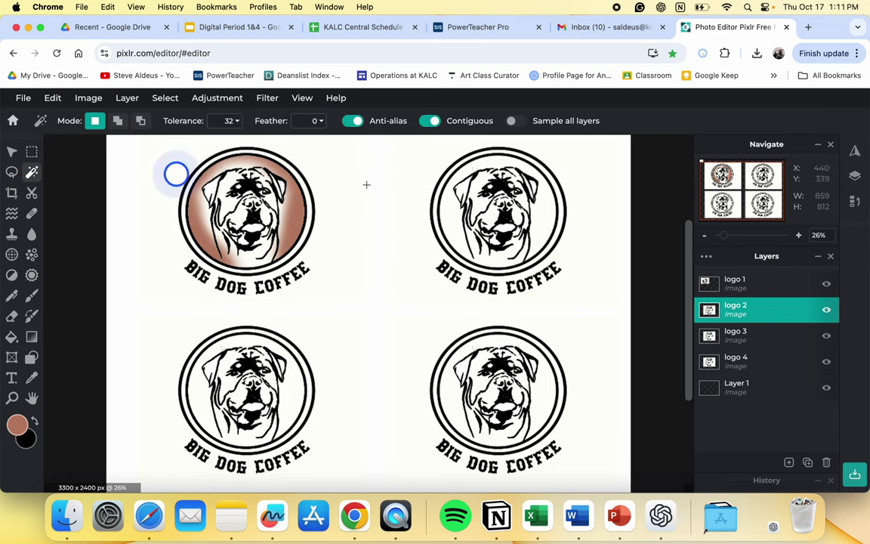
{"action": "scroll", "coordinate": [567, 200], "scroll_direction": "up", "scroll_amount": 3}
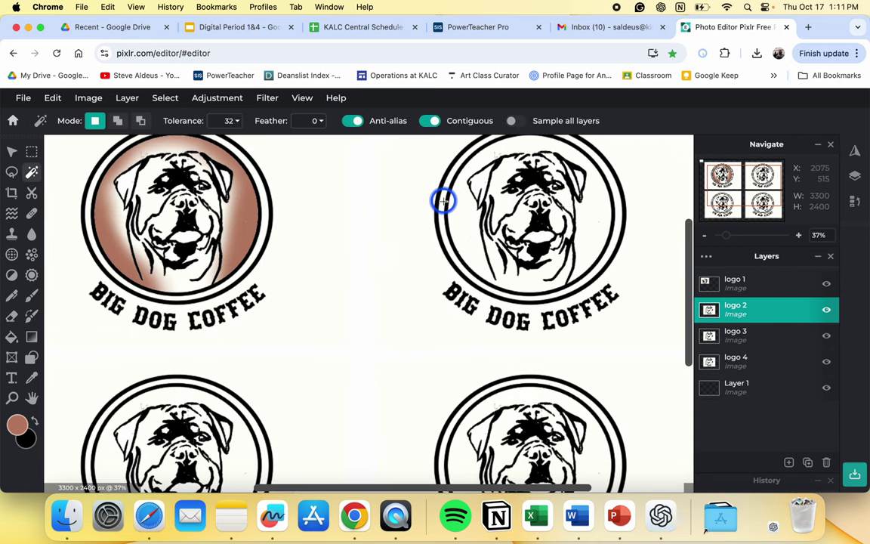
{"action": "left_click", "coordinate": [444, 200]}
{"action": "left_click", "coordinate": [27, 342]}
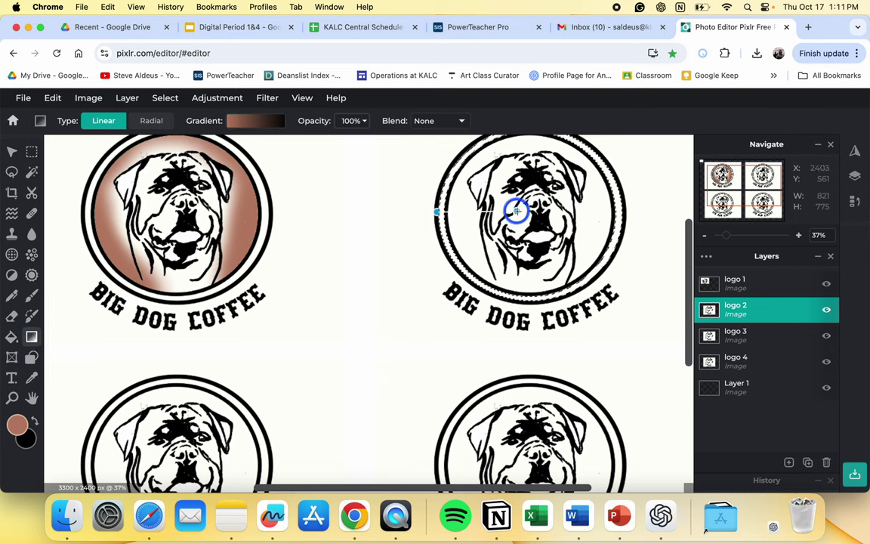
{"action": "left_click_drag", "start_coordinate": [516, 212], "coordinate": [635, 216]}
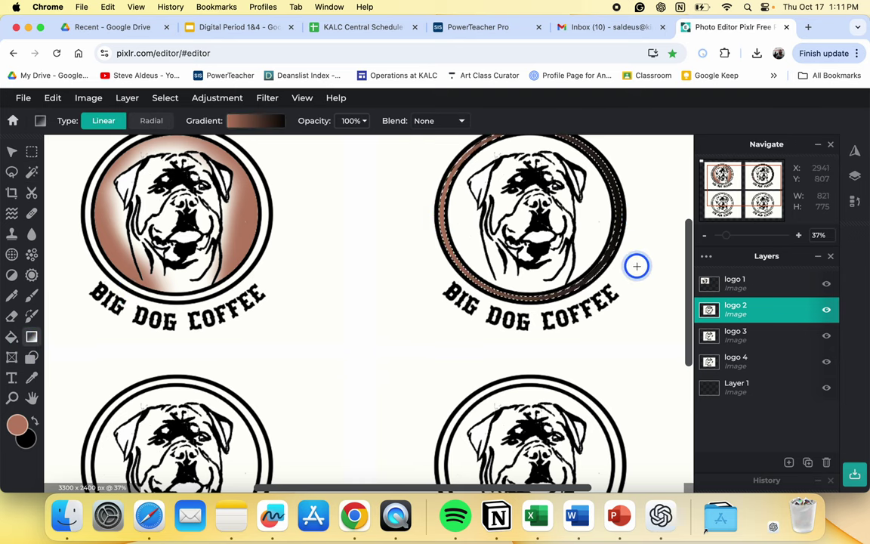
{"action": "scroll", "coordinate": [635, 265], "scroll_direction": "down", "scroll_amount": 2}
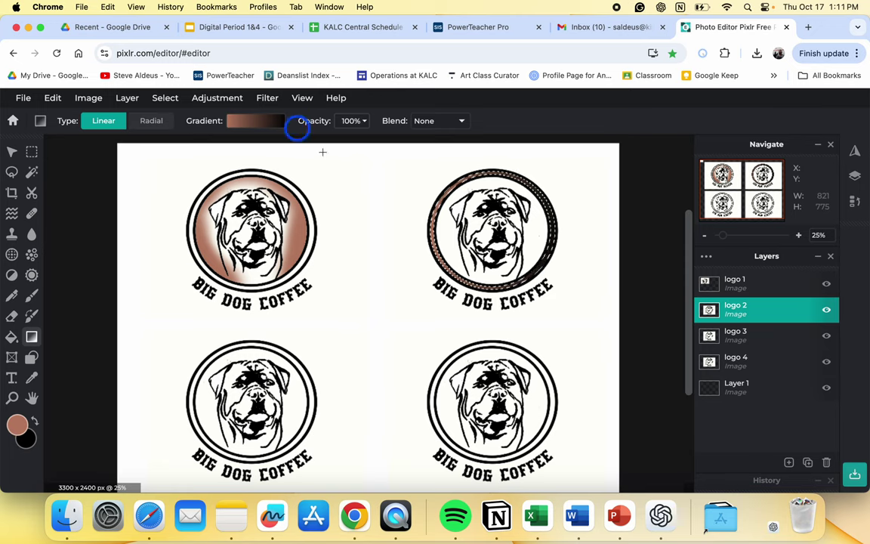
{"action": "left_click_drag", "start_coordinate": [518, 252], "coordinate": [565, 279]}
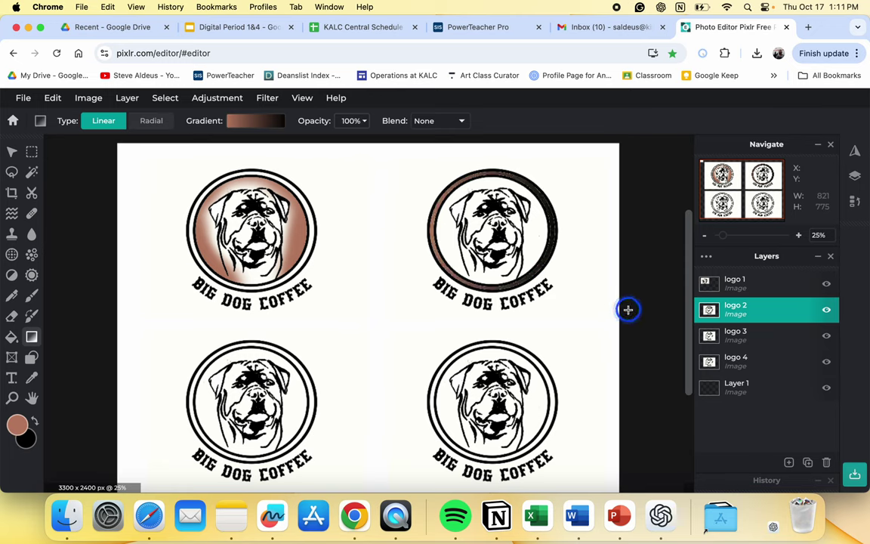
{"action": "key", "text": "super+z"}
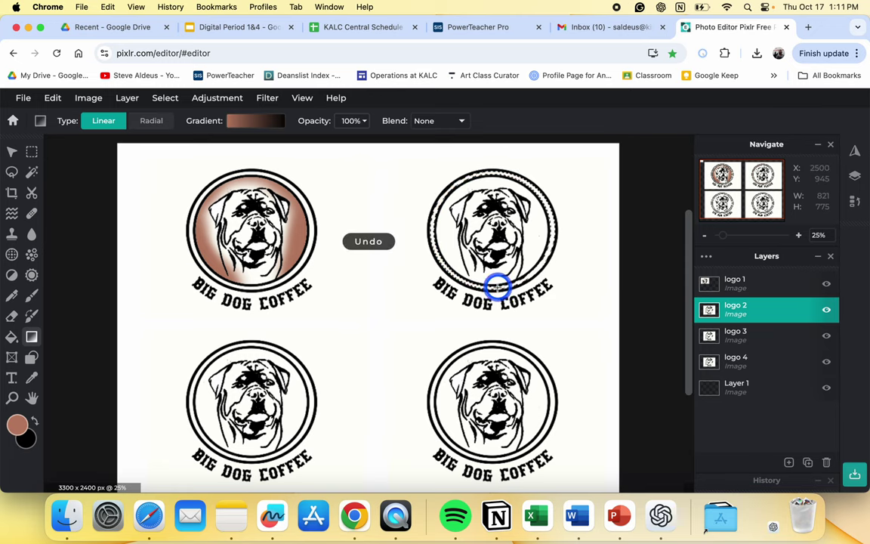
{"action": "left_click_drag", "start_coordinate": [496, 285], "coordinate": [489, 162]}
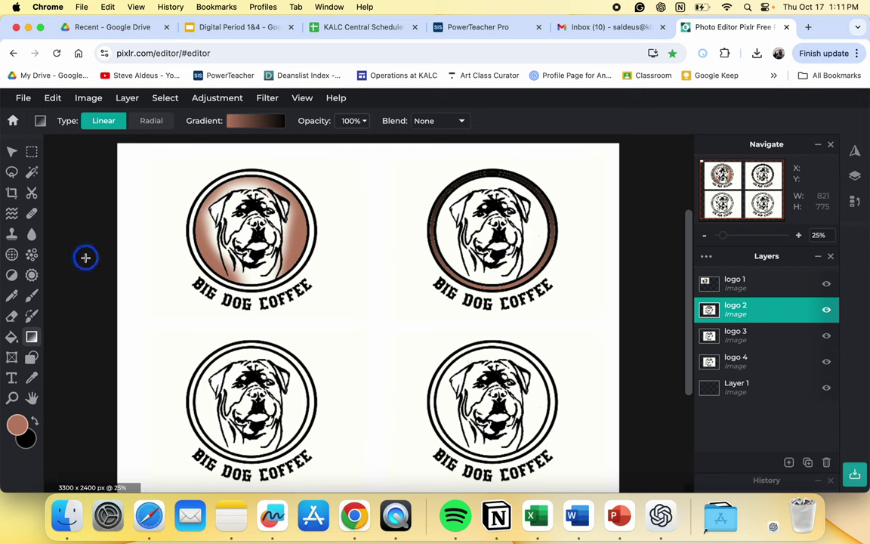
Select the white interior of the second logo's circle with the Magic Wand.
{"action": "left_click", "coordinate": [33, 176]}
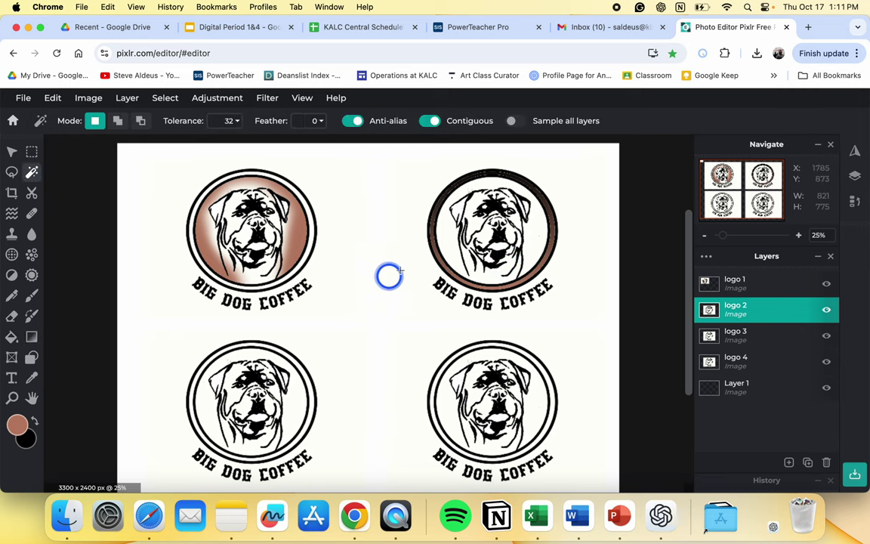
{"action": "left_click", "coordinate": [451, 249]}
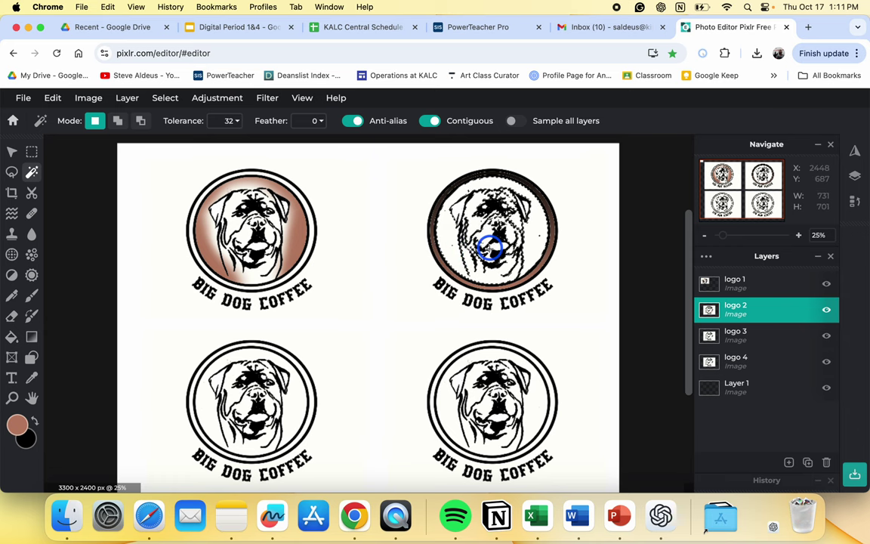
{"action": "scroll", "coordinate": [491, 249], "scroll_direction": "up", "scroll_amount": 3}
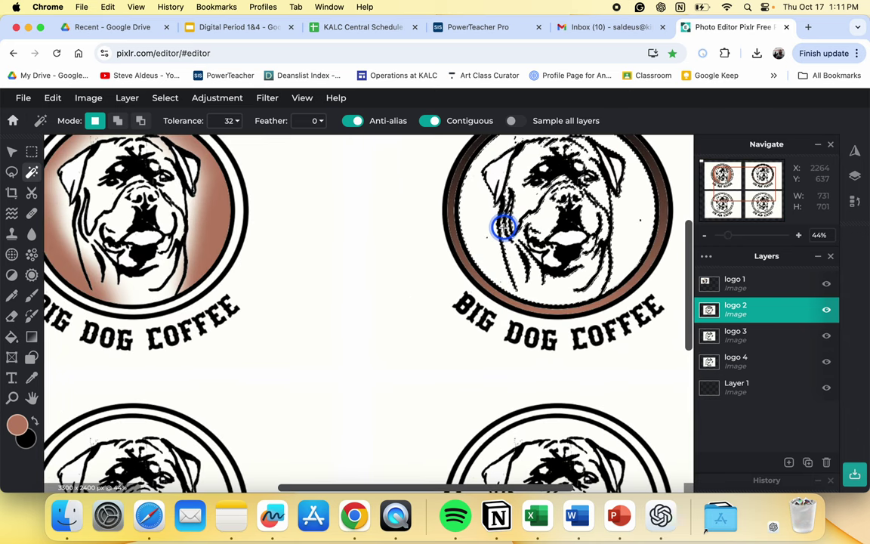
{"action": "scroll", "coordinate": [502, 226], "scroll_direction": "down", "scroll_amount": 2}
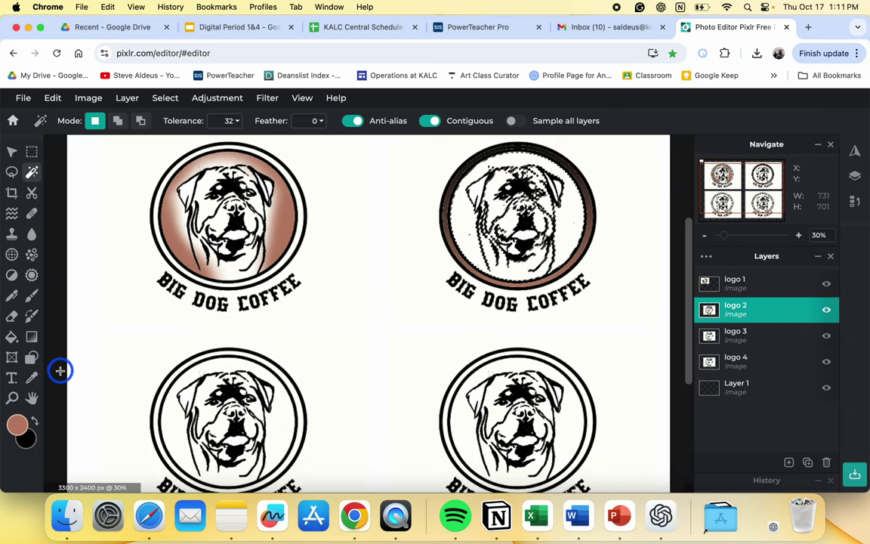
Drag the orange gradient preset across the selected circle interior behind the dog.
{"action": "left_click", "coordinate": [31, 337]}
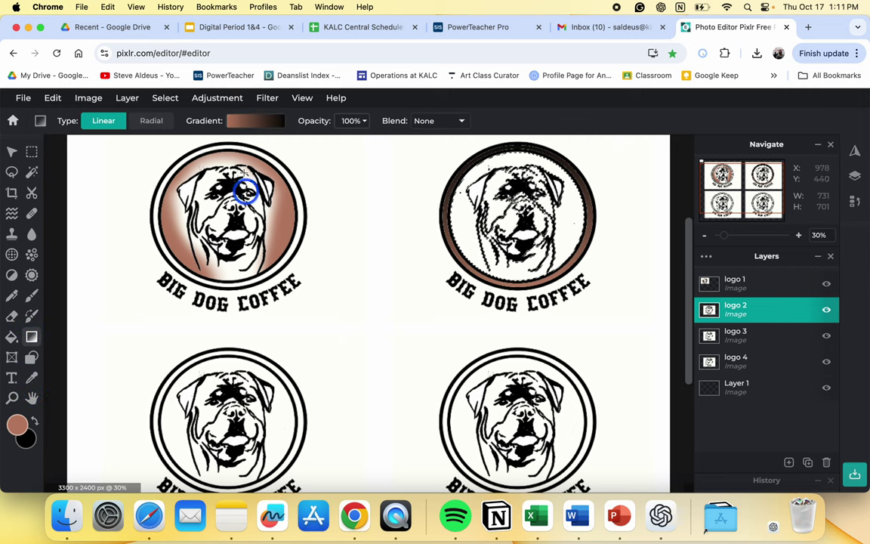
{"action": "left_click", "coordinate": [246, 122]}
{"action": "scroll", "coordinate": [302, 254], "scroll_direction": "down", "scroll_amount": 2}
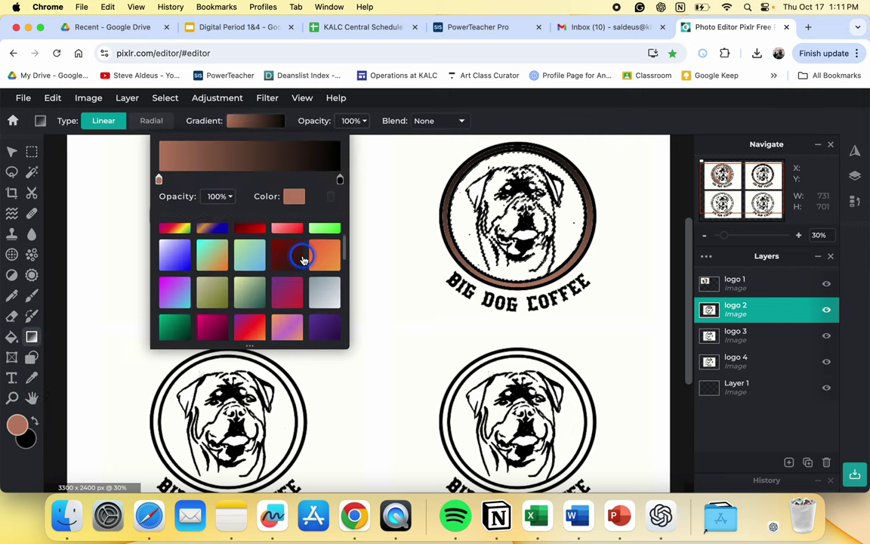
{"action": "left_click", "coordinate": [326, 252]}
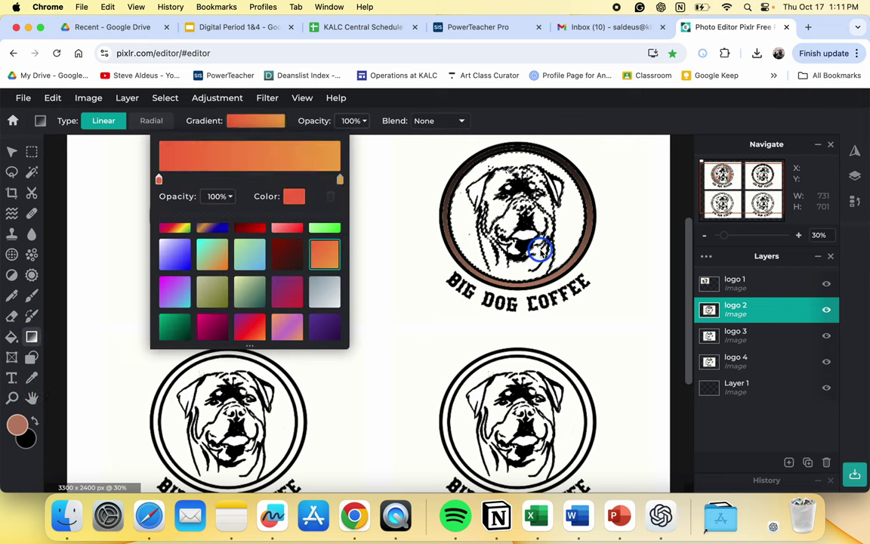
{"action": "mouse_move", "coordinate": [483, 170]}
{"action": "left_mouse_down"}
{"action": "mouse_move", "coordinate": [553, 239]}
{"action": "mouse_move", "coordinate": [530, 251]}
{"action": "left_mouse_up"}
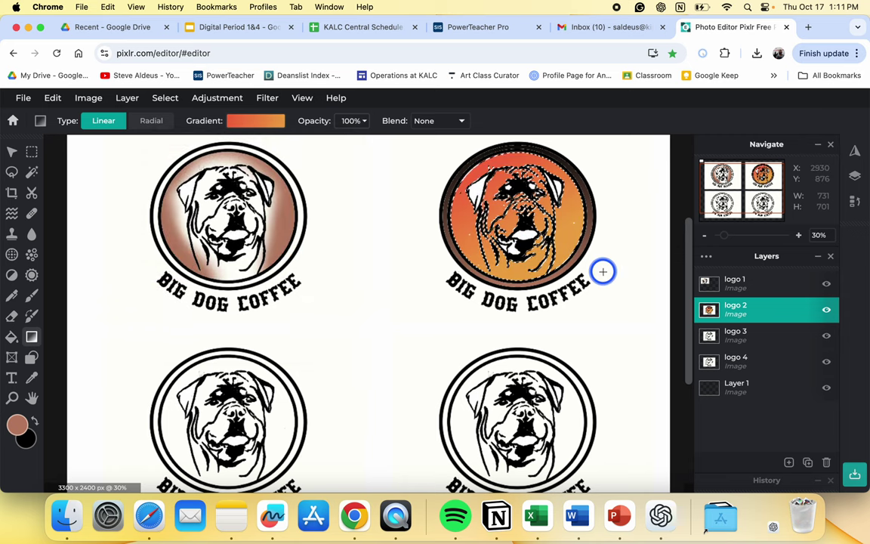
{"action": "scroll", "coordinate": [601, 234], "scroll_direction": "up", "scroll_amount": 2}
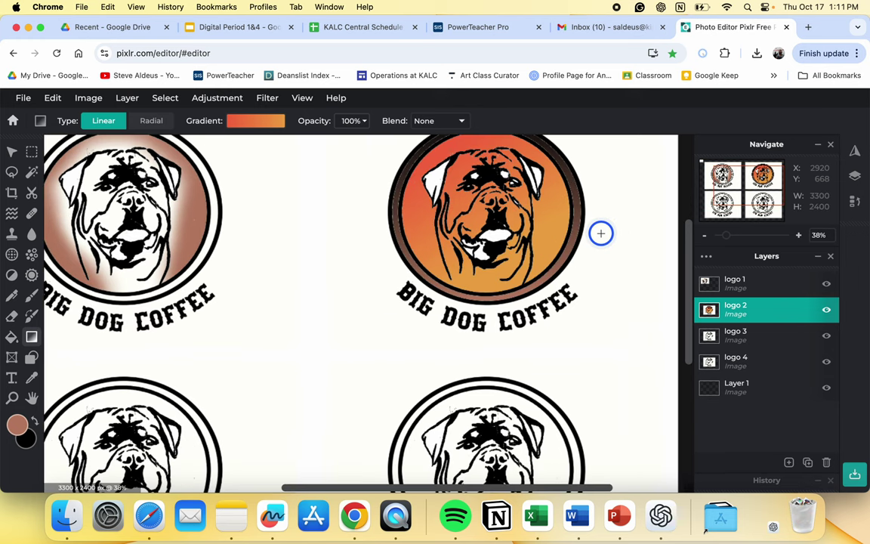
Bucket-fill the dog's ears, muzzle patch, eye and forehead patches with black.
{"action": "left_click", "coordinate": [34, 420]}
{"action": "left_click", "coordinate": [14, 340]}
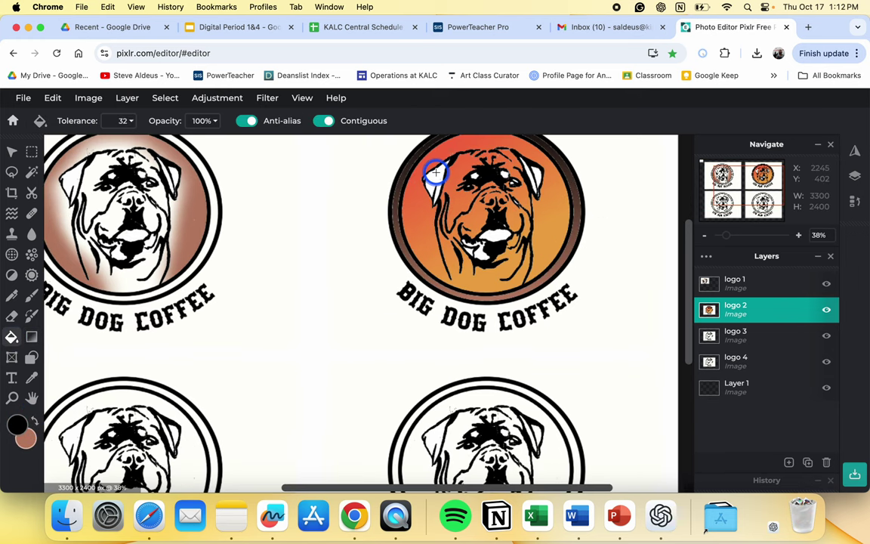
{"action": "left_click", "coordinate": [435, 172]}
{"action": "left_click", "coordinate": [536, 173]}
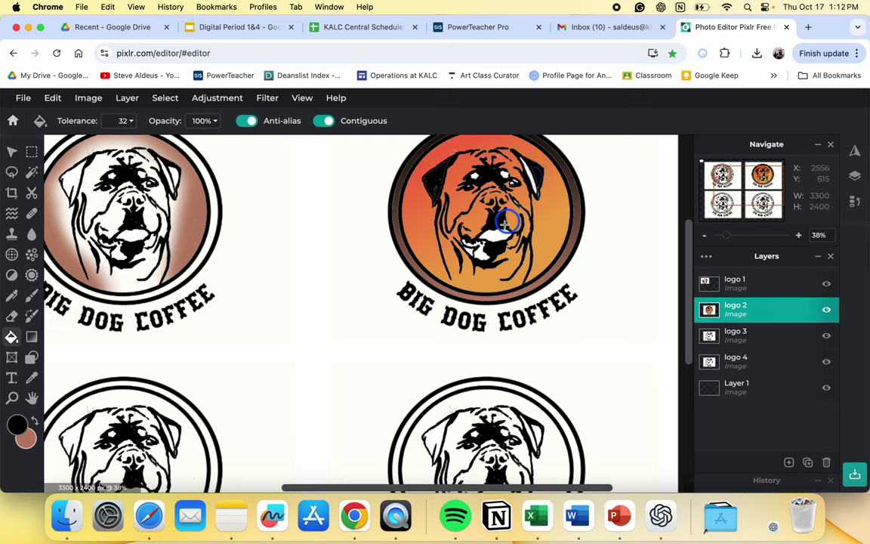
{"action": "left_click", "coordinate": [479, 248]}
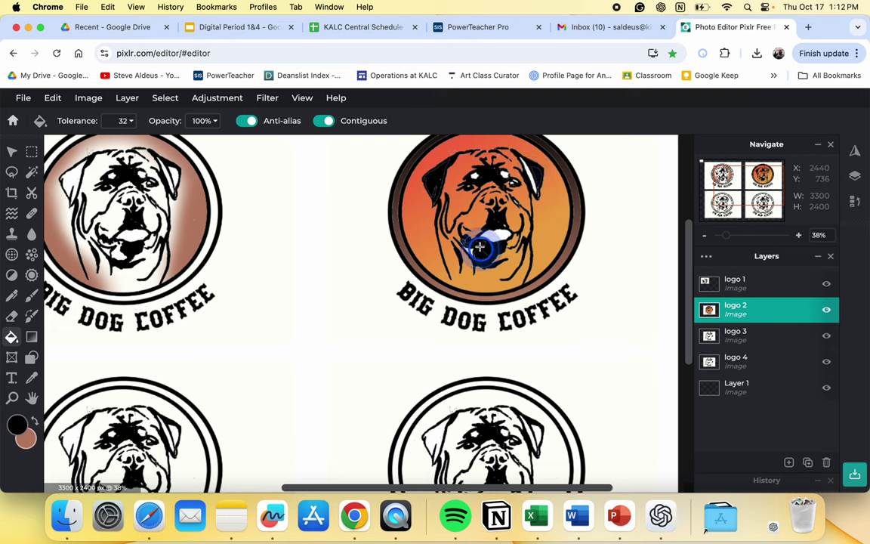
{"action": "left_click", "coordinate": [505, 175]}
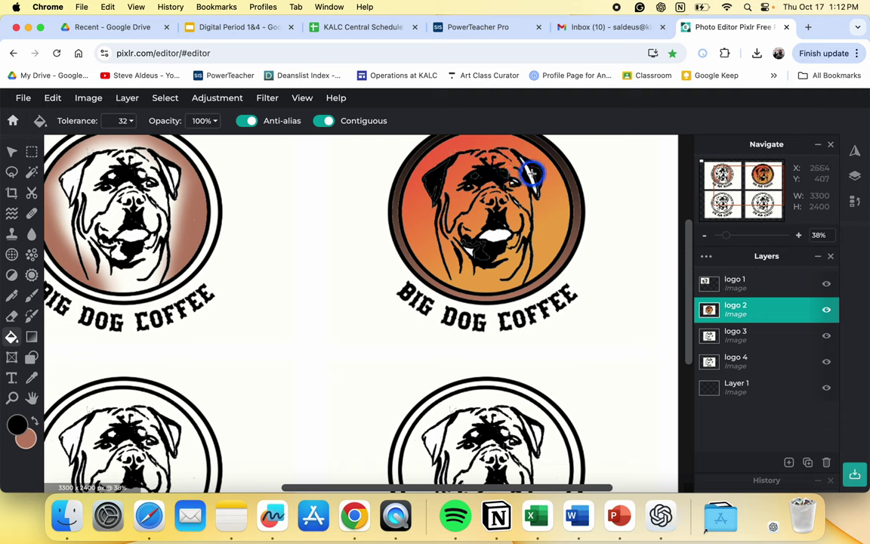
{"action": "left_click", "coordinate": [531, 174]}
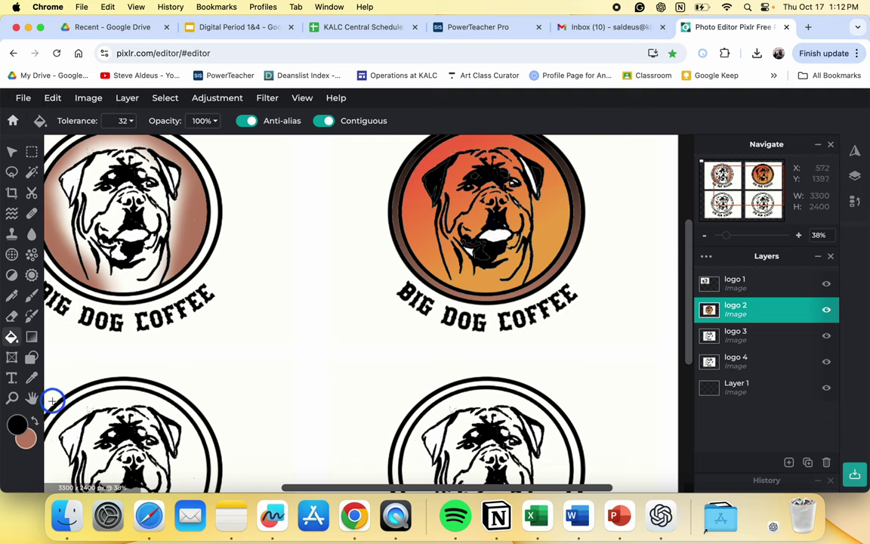
Switch back to brown and bucket-fill the dog's tongue.
{"action": "left_click", "coordinate": [29, 435]}
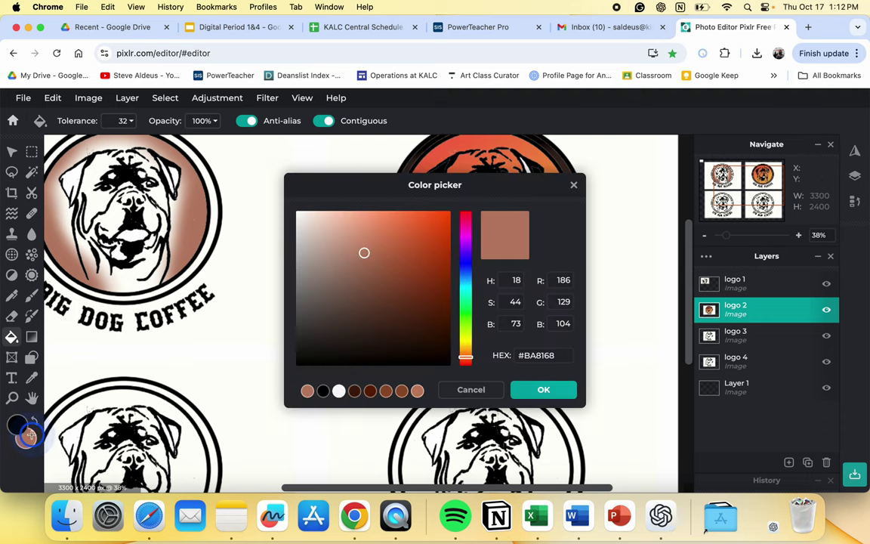
{"action": "left_click", "coordinate": [476, 390]}
{"action": "left_click", "coordinate": [34, 421]}
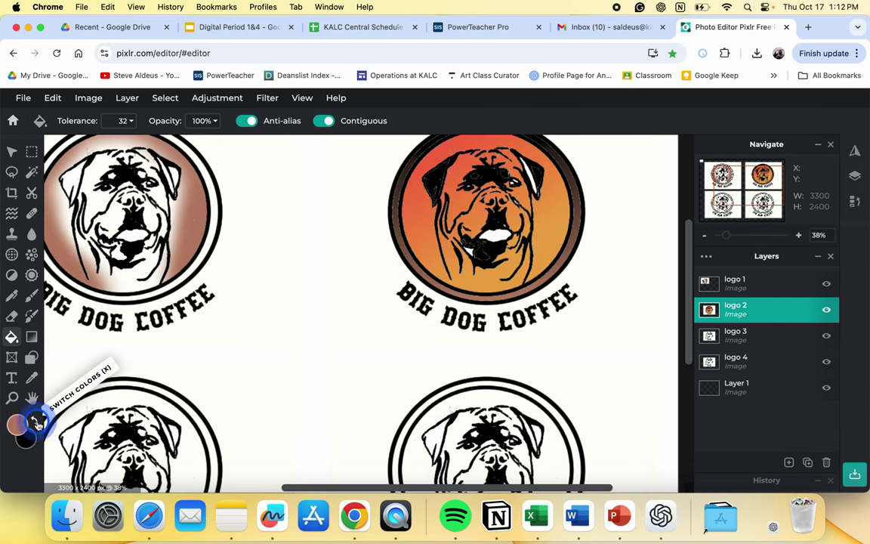
{"action": "left_click", "coordinate": [495, 234]}
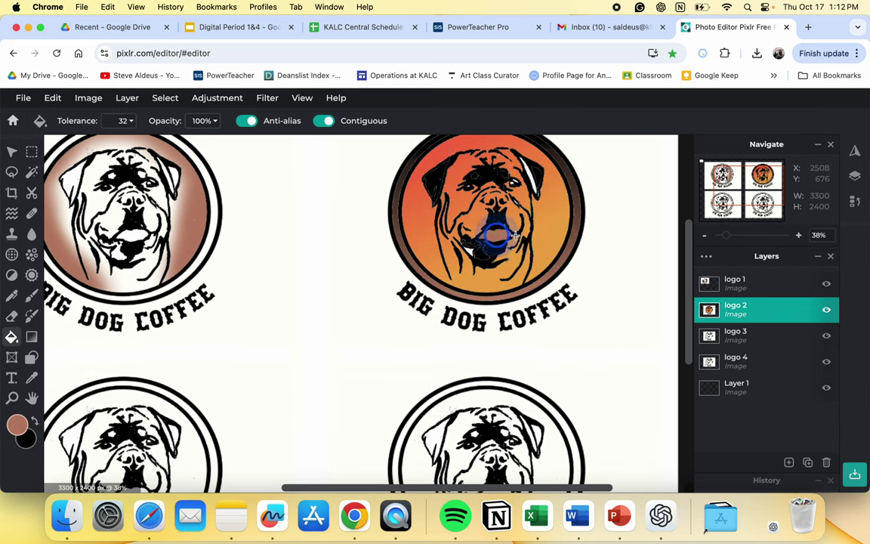
{"action": "scroll", "coordinate": [540, 238], "scroll_direction": "down", "scroll_amount": 3}
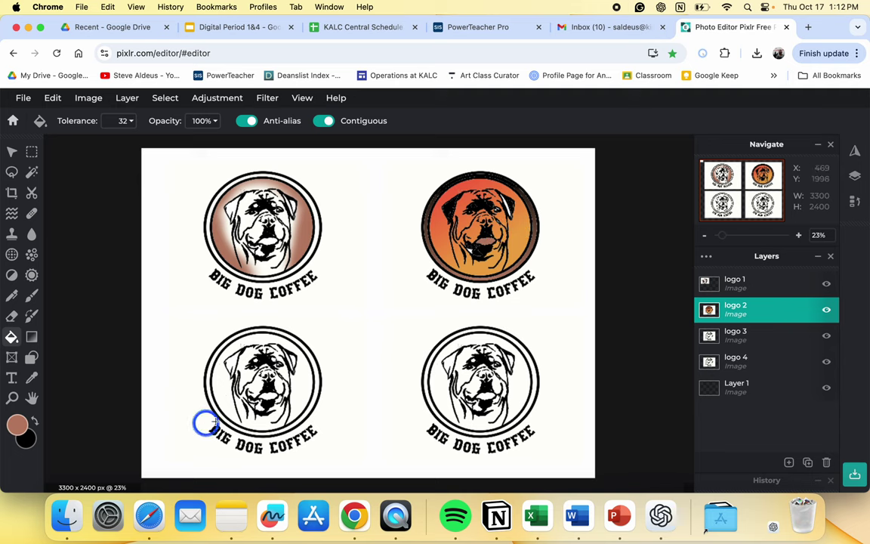